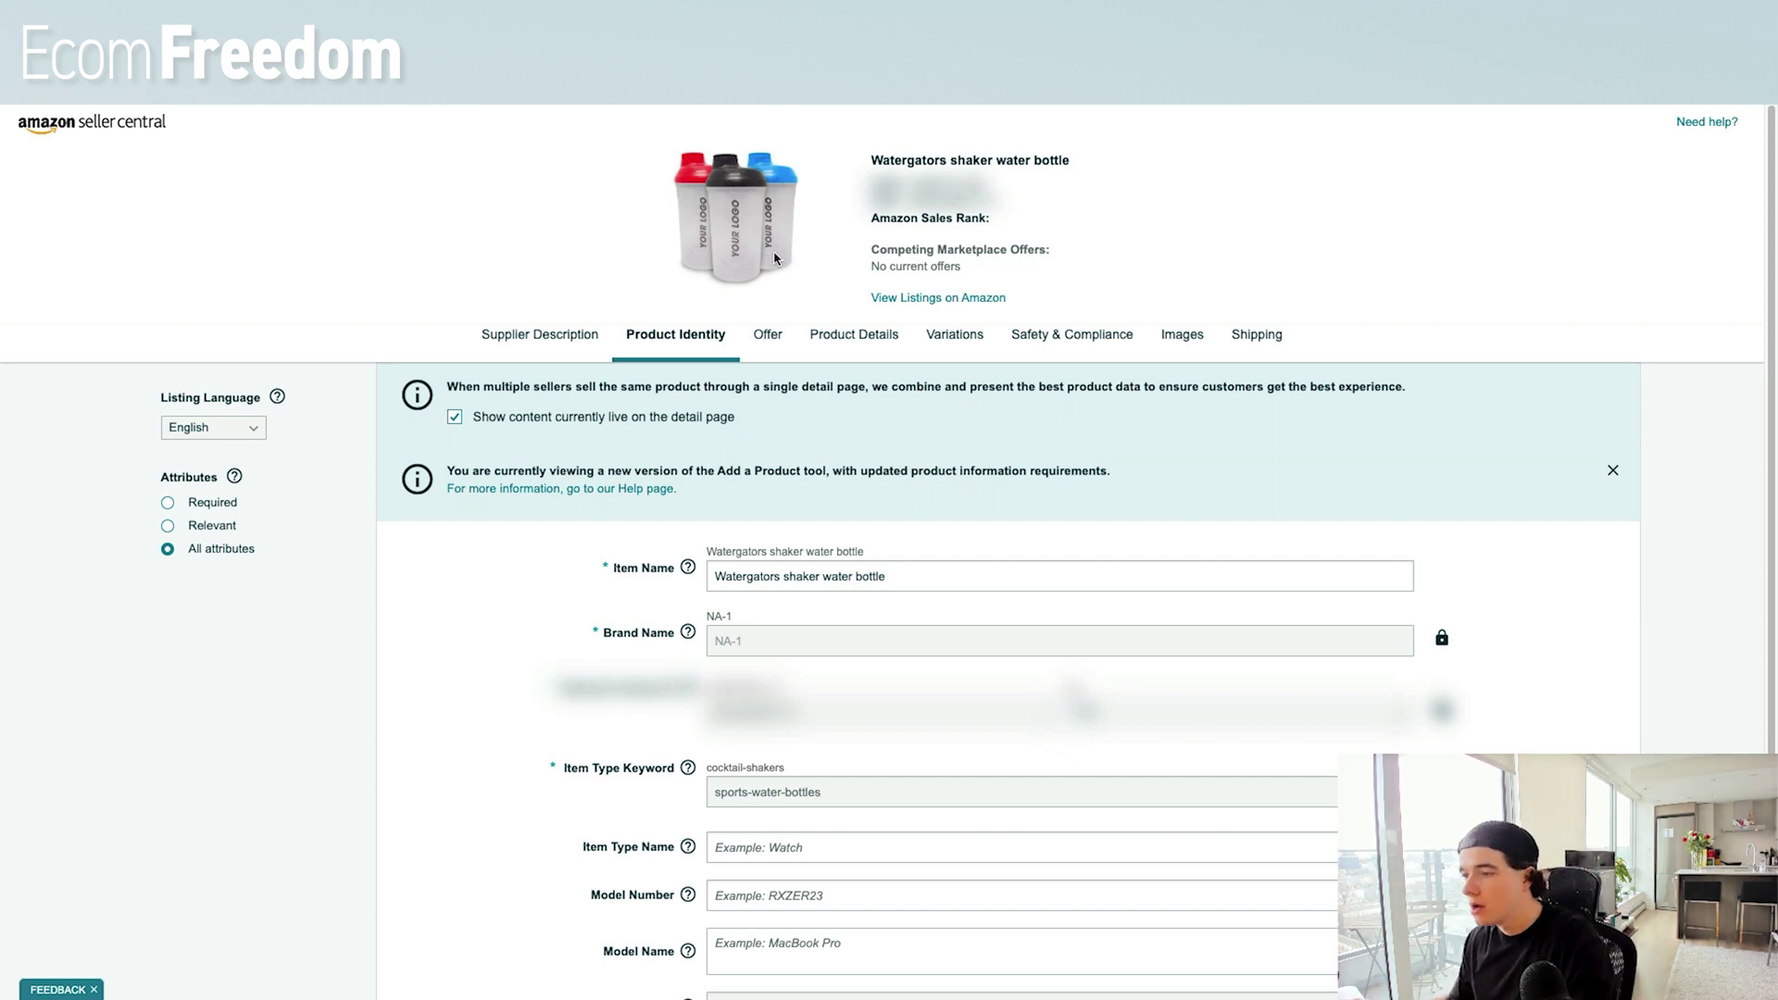
# Add an 's' so the item name reads 'Watergators shaker water bottles', then check error 8541.
pyautogui.click(917, 576)
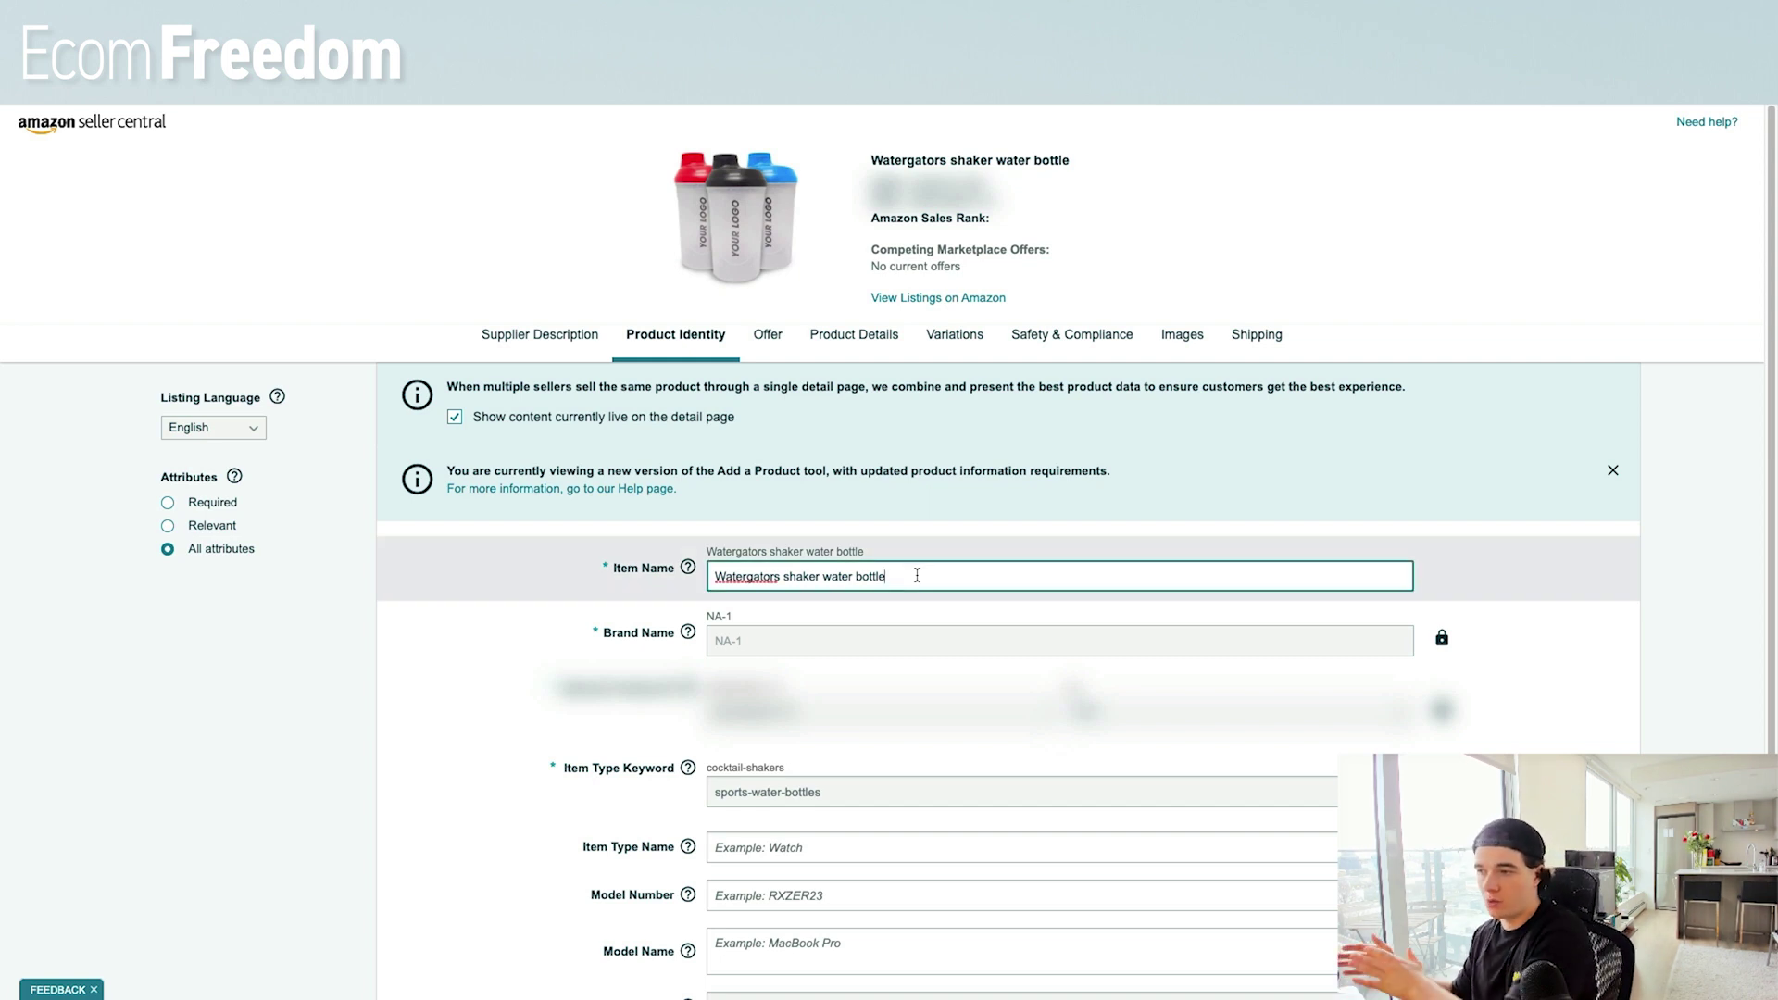
pyautogui.write('s')
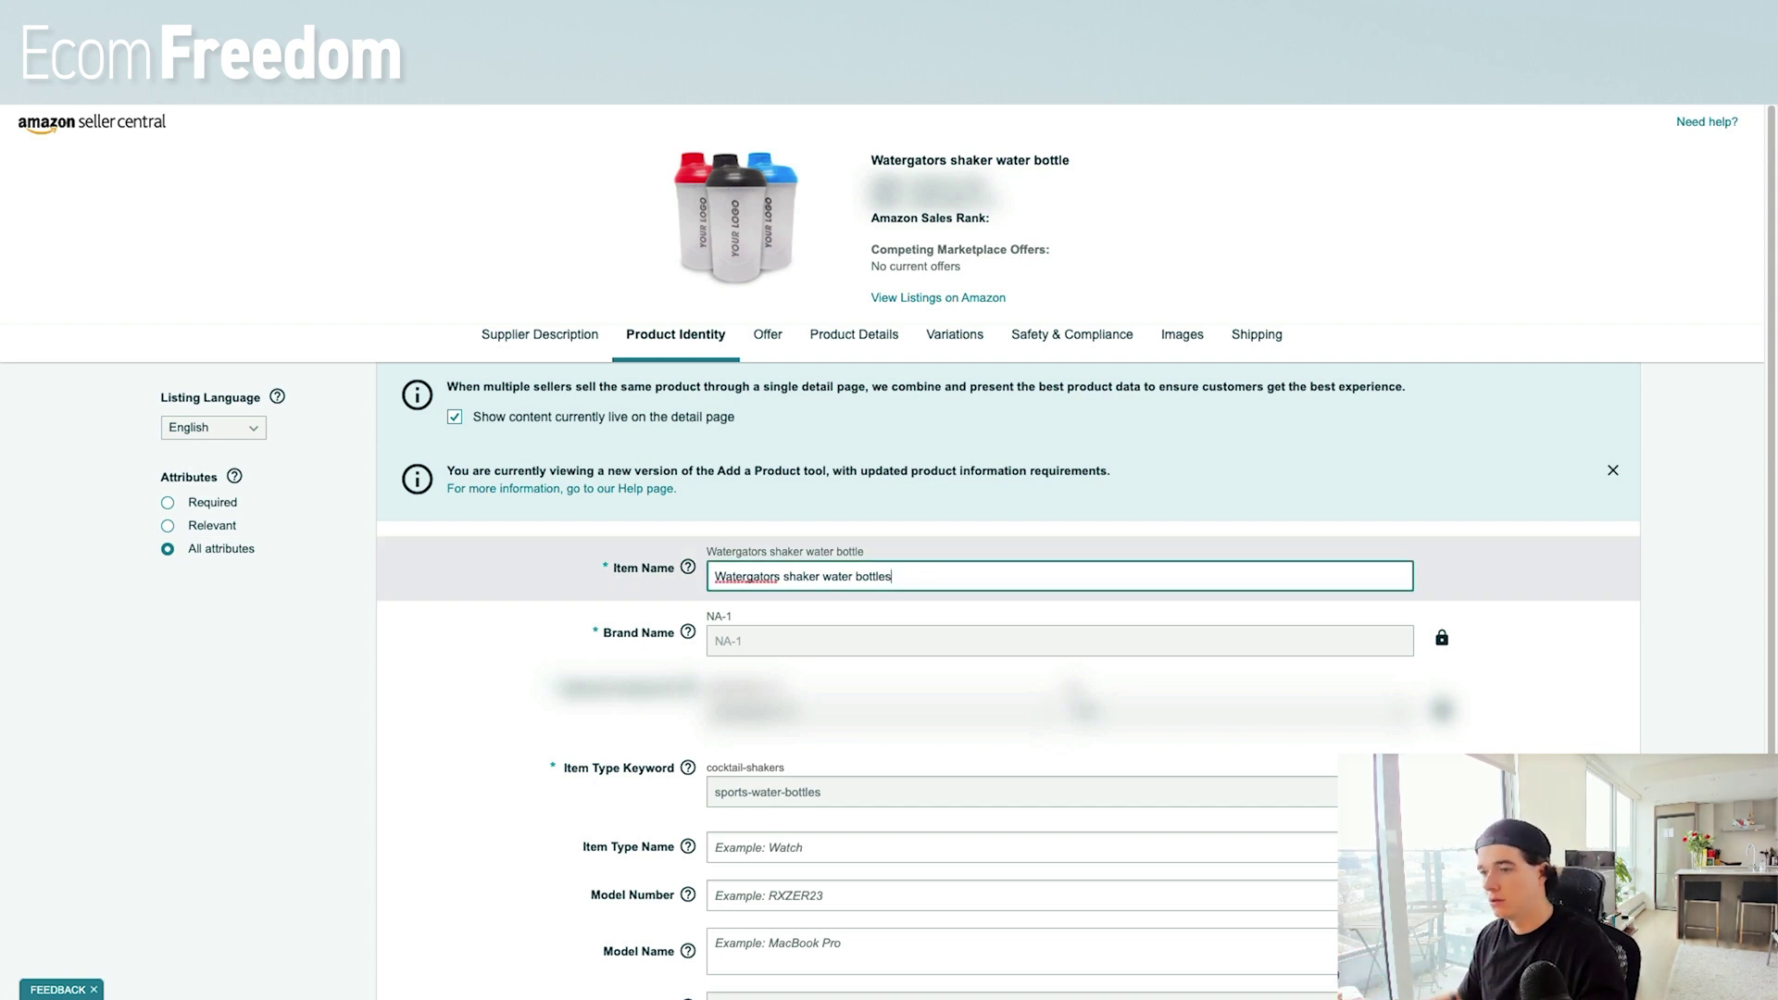
pyautogui.scroll(-4, 1019, 463)
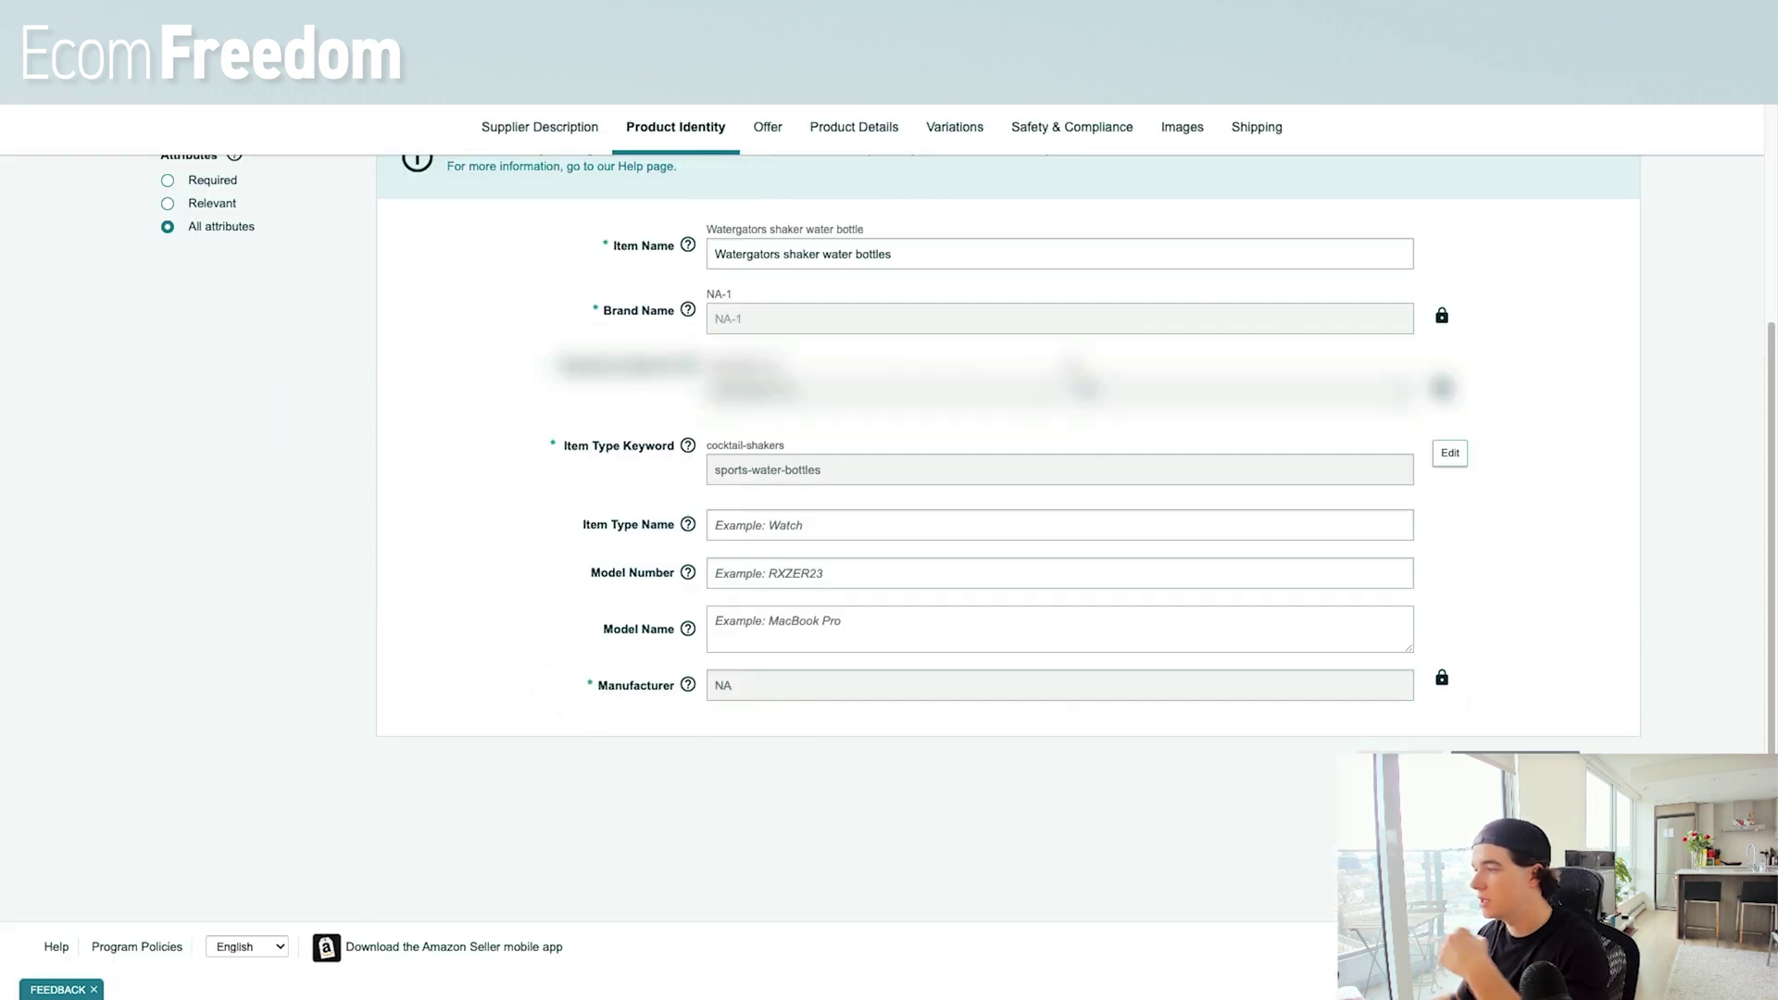
pyautogui.scroll(4, 889, 523)
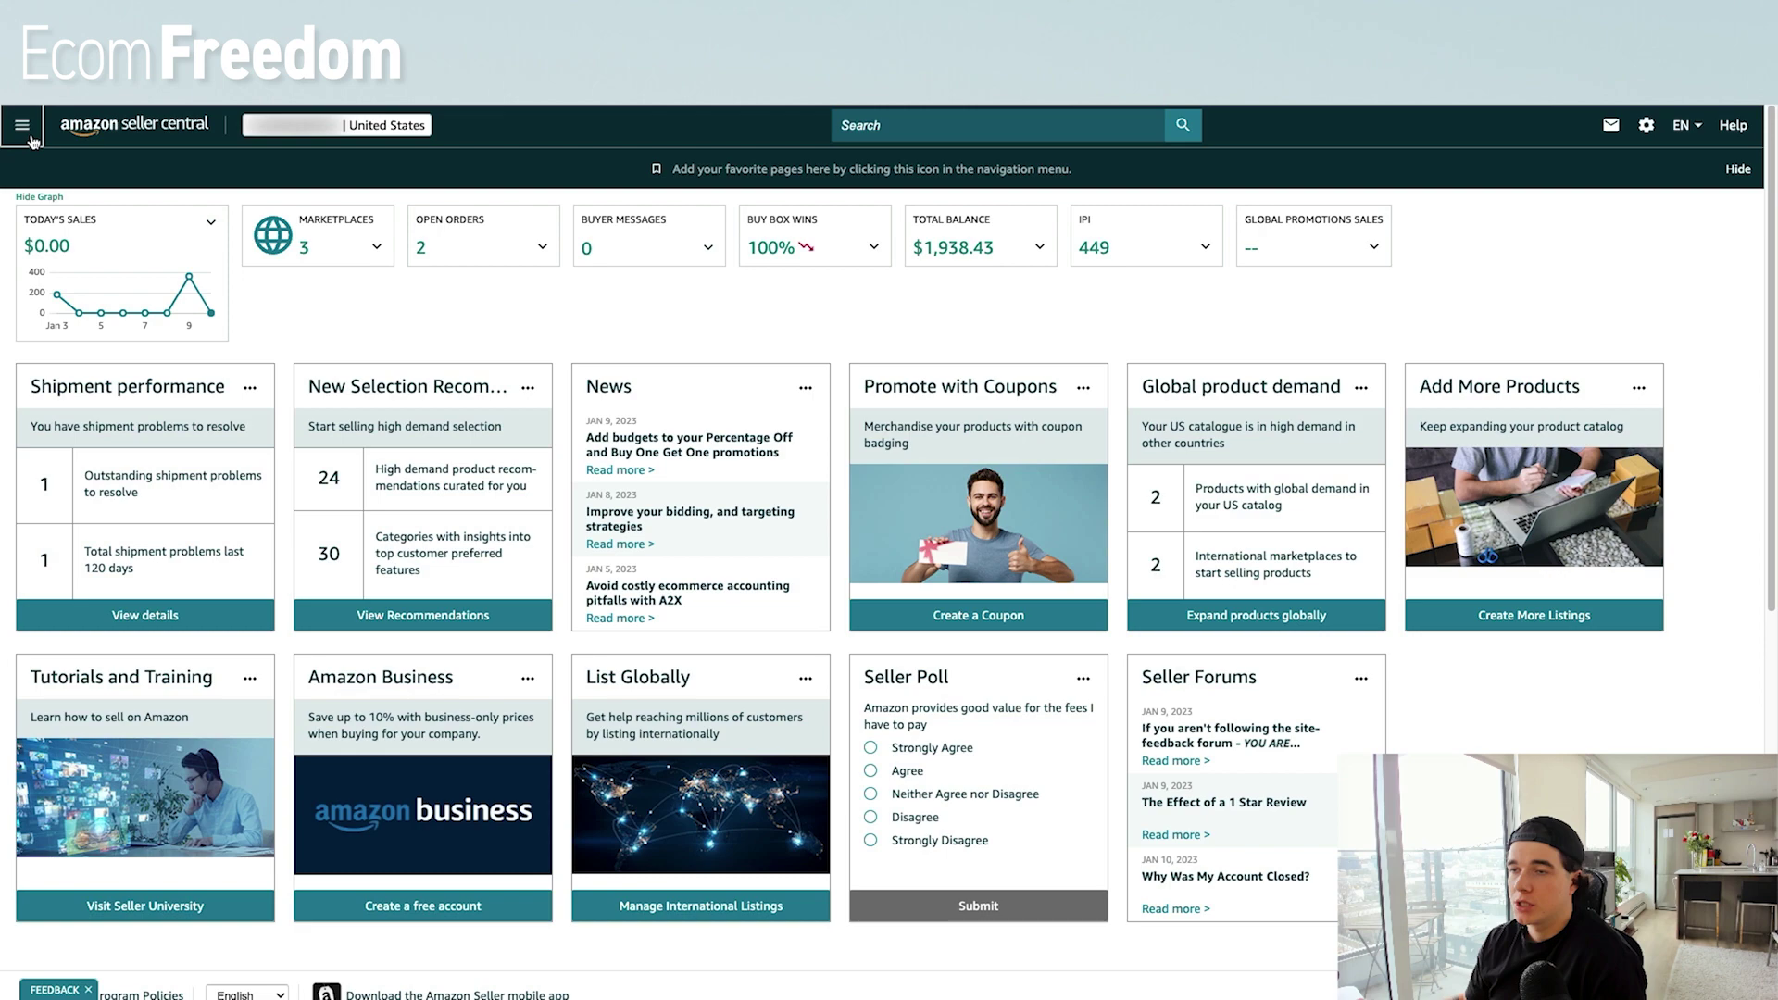
# From Catalog > Add Products via Upload, get the product template for the Amazon.com marketplace.
pyautogui.click(28, 137)
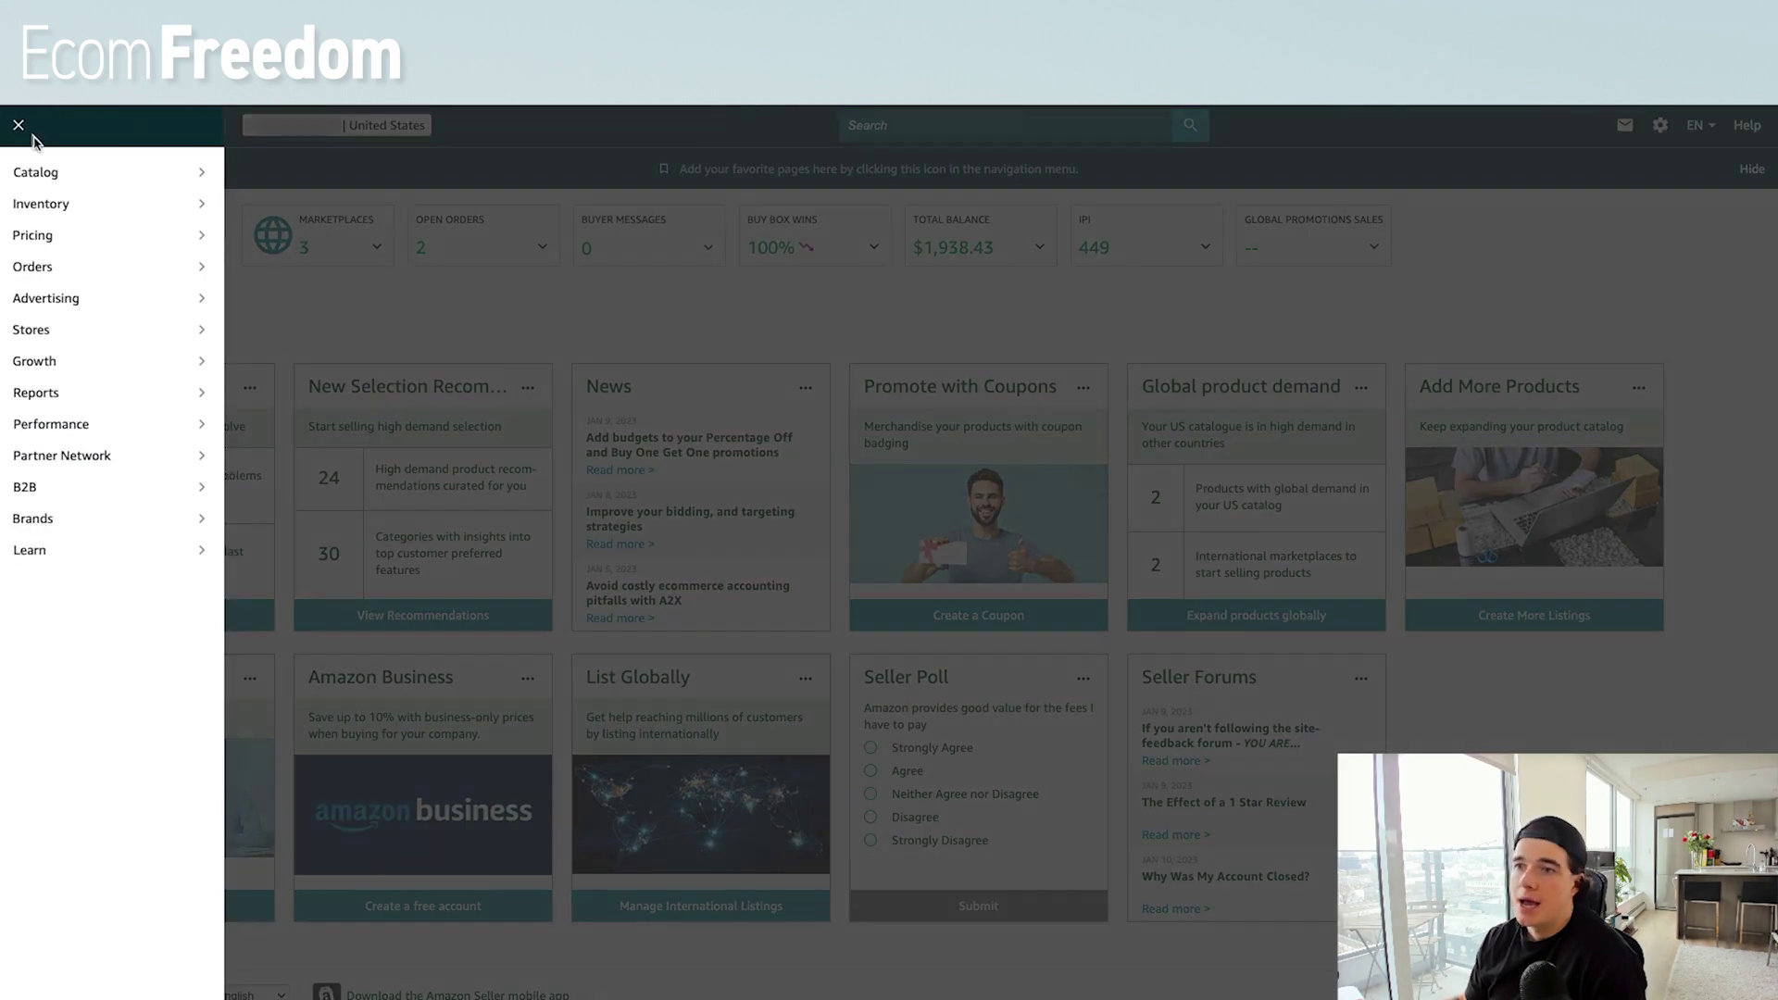
pyautogui.moveTo(98, 207)
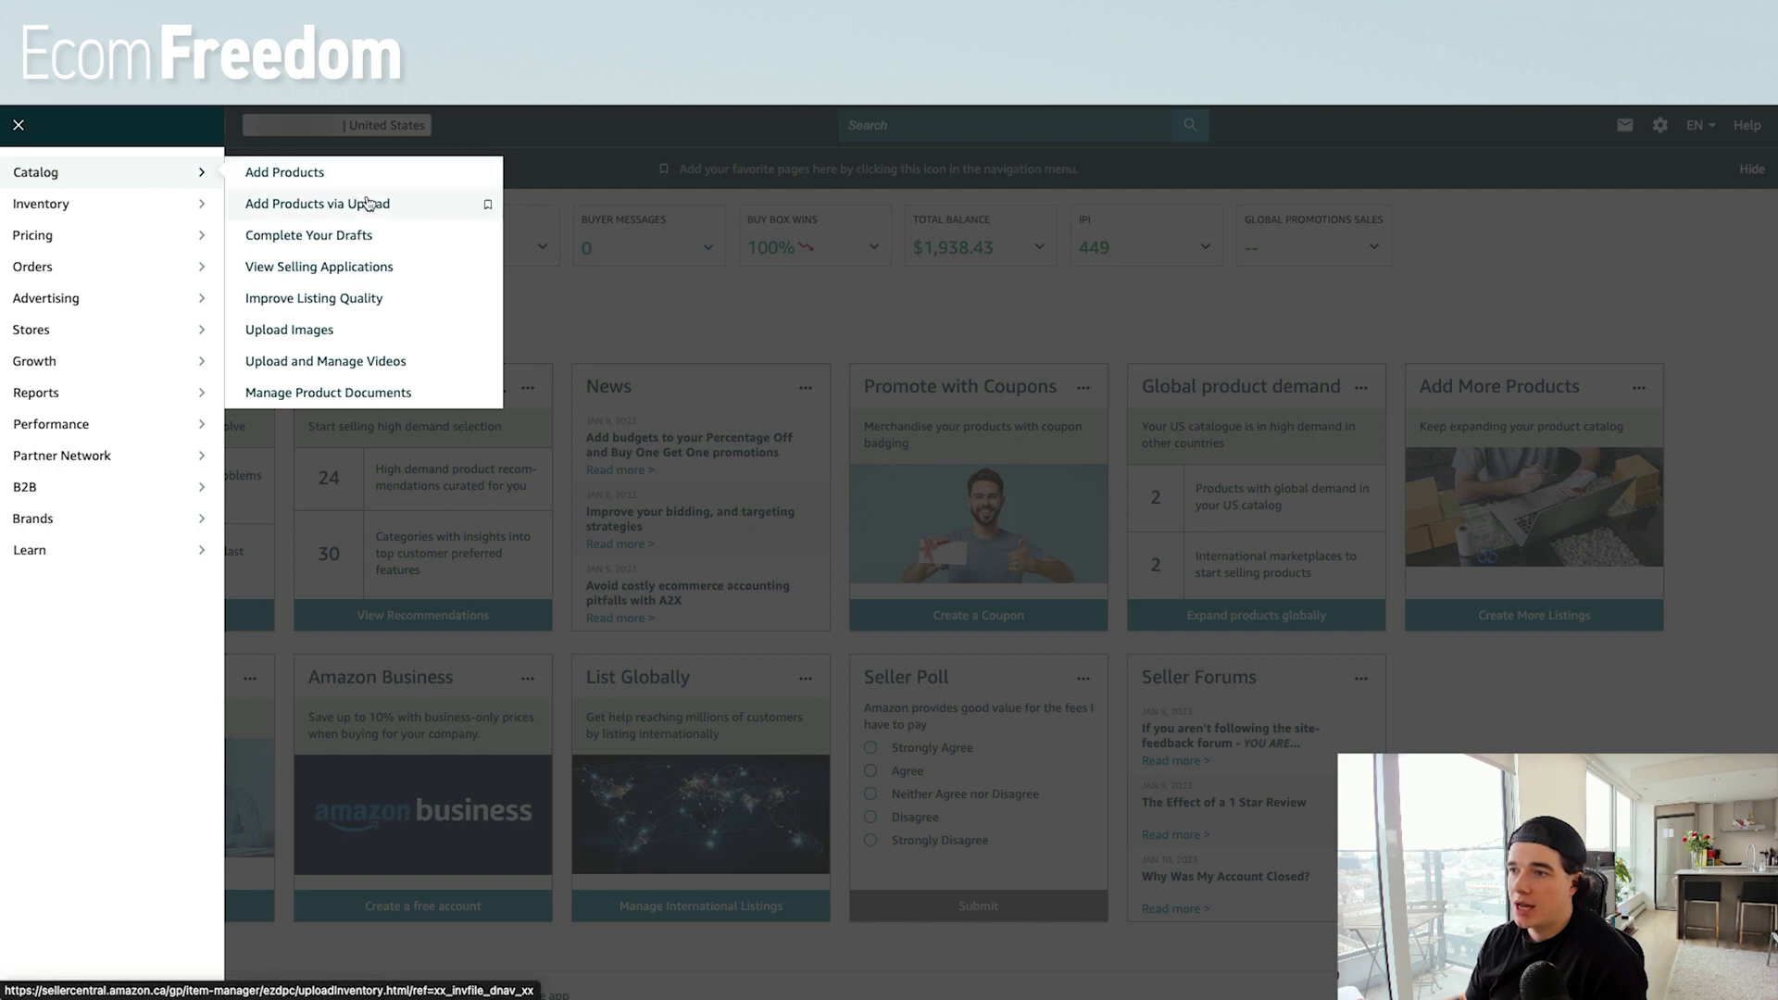
pyautogui.click(432, 216)
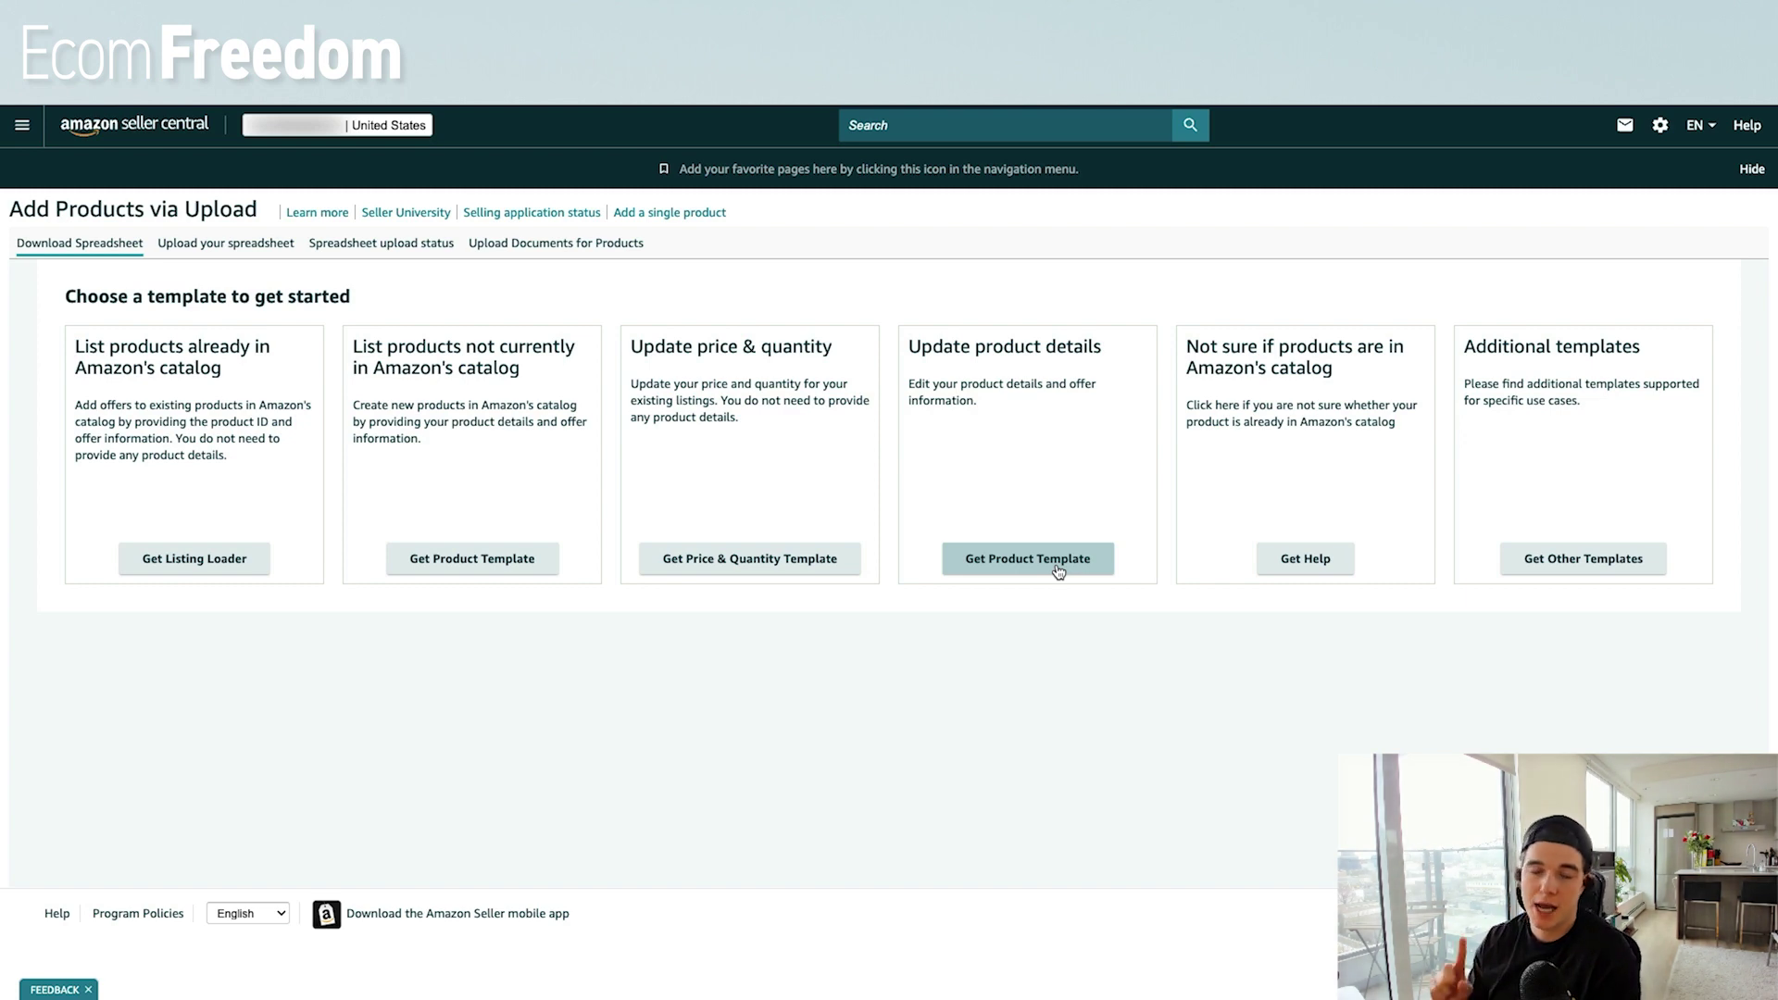
pyautogui.click(1057, 570)
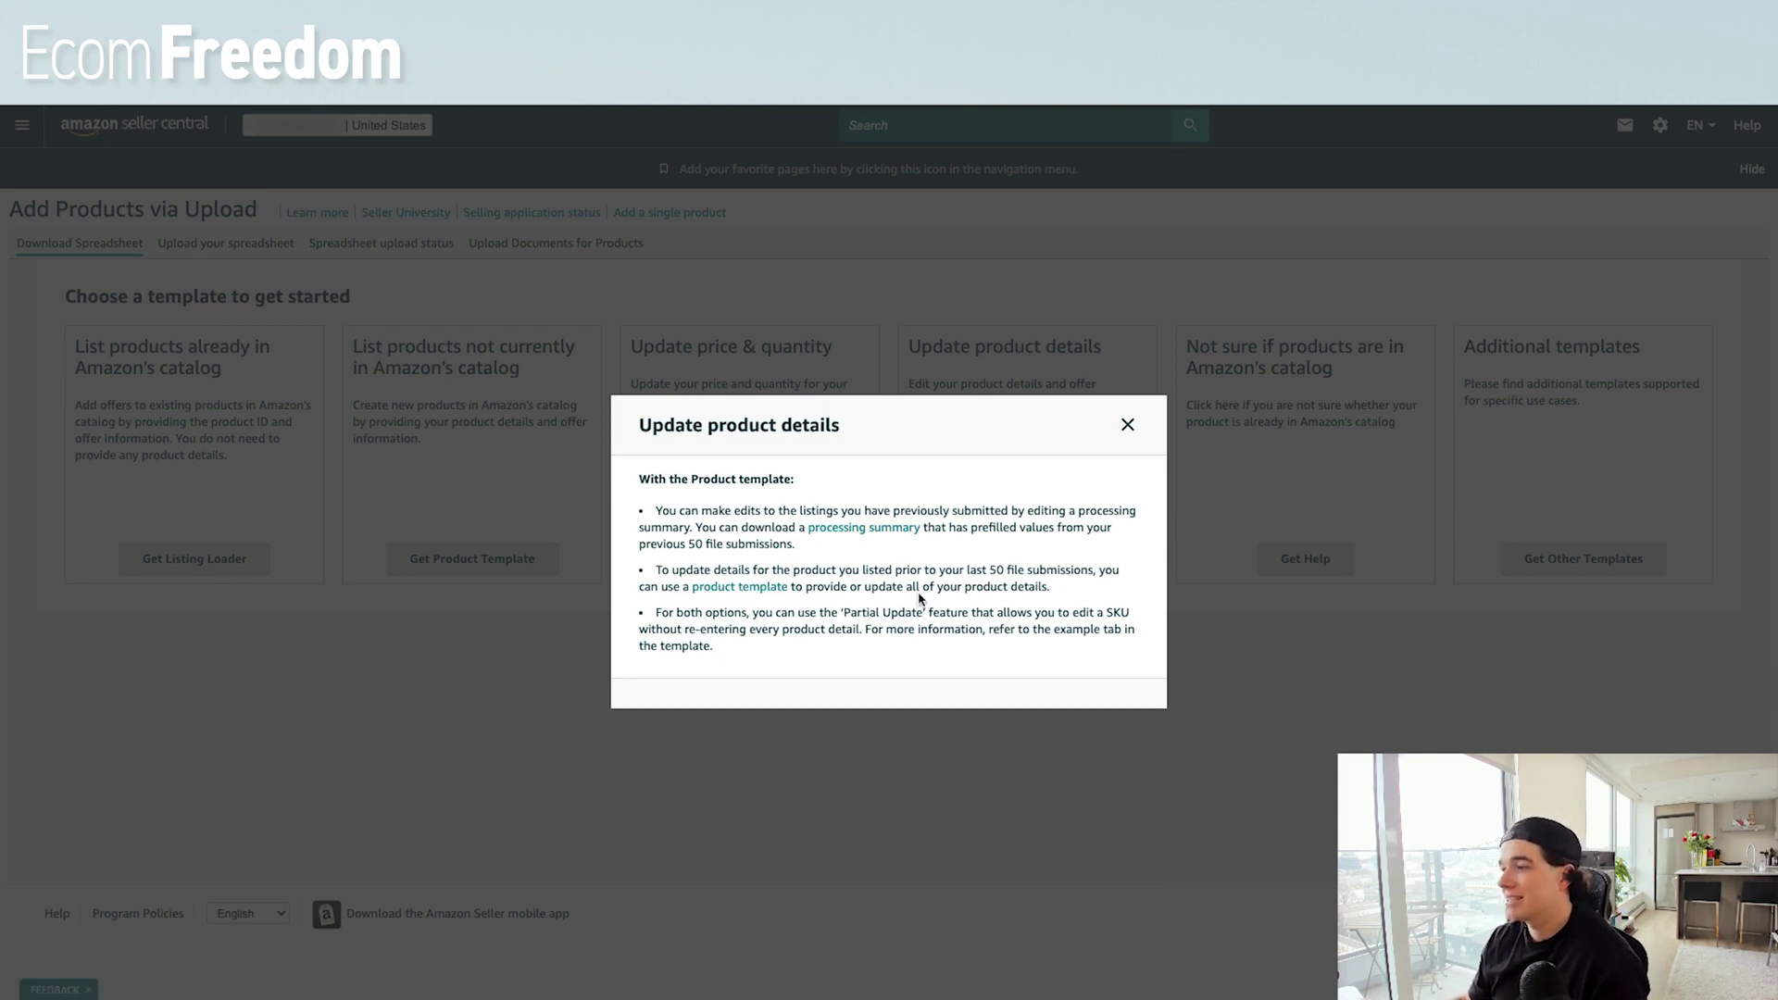
pyautogui.click(748, 590)
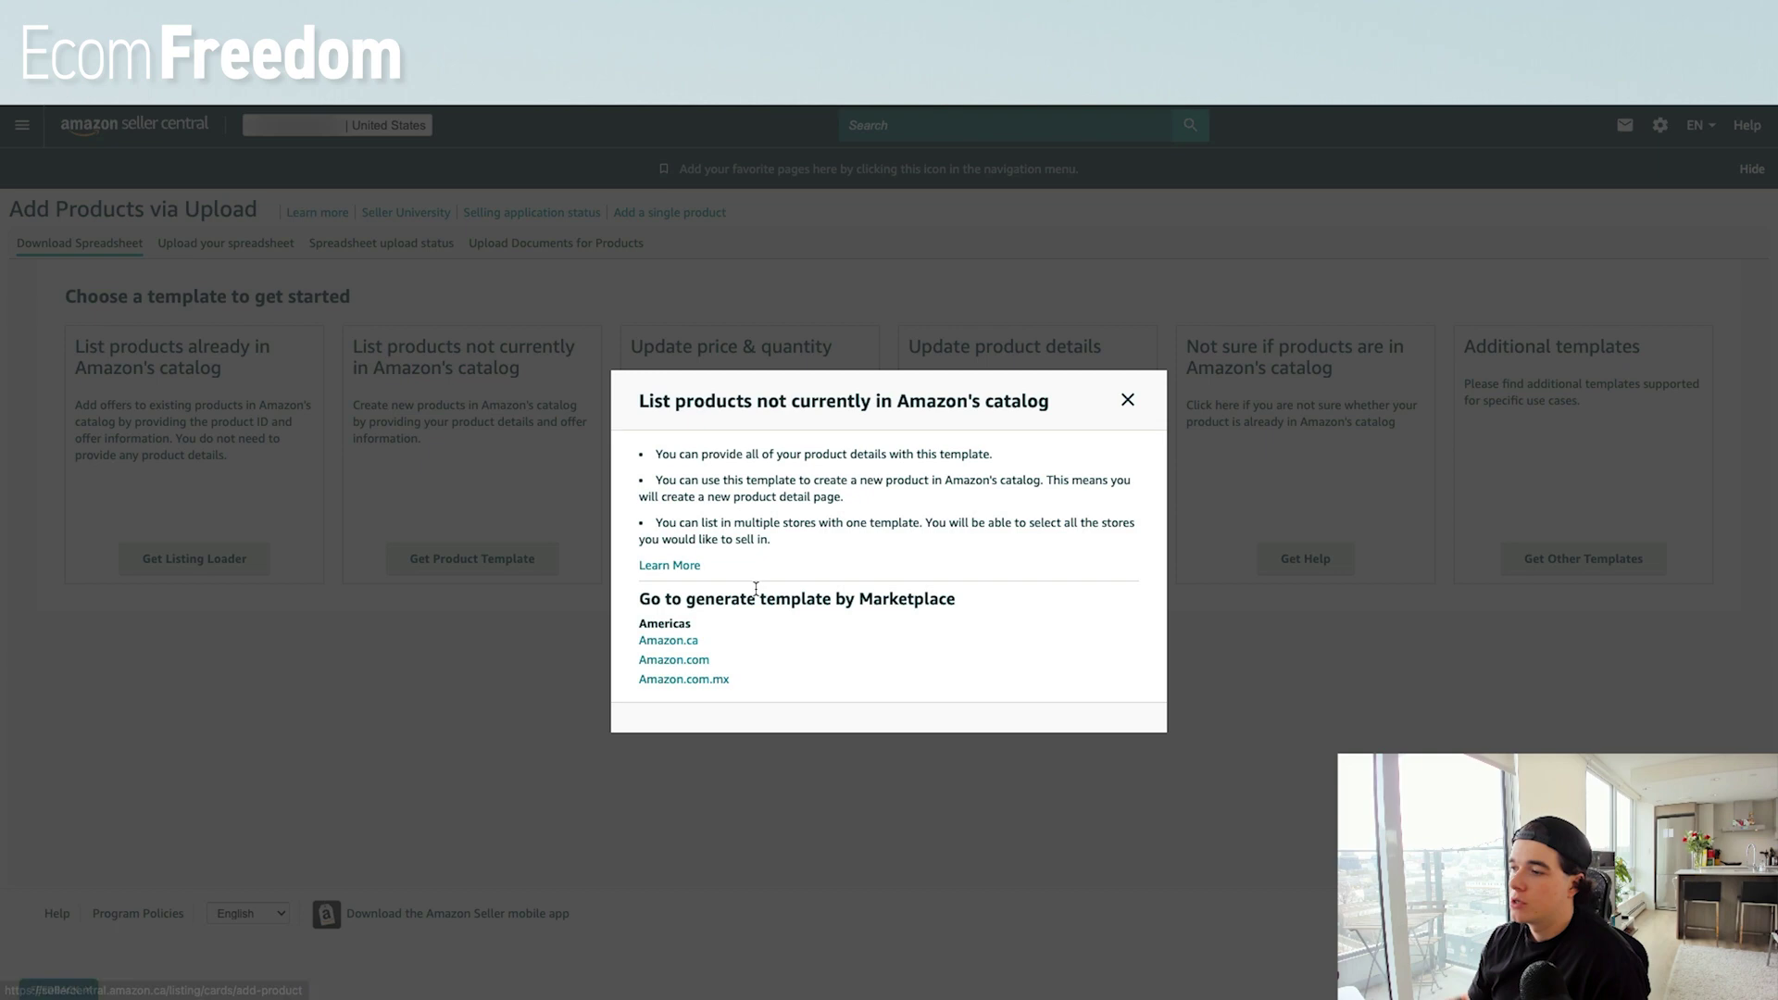
pyautogui.click(674, 661)
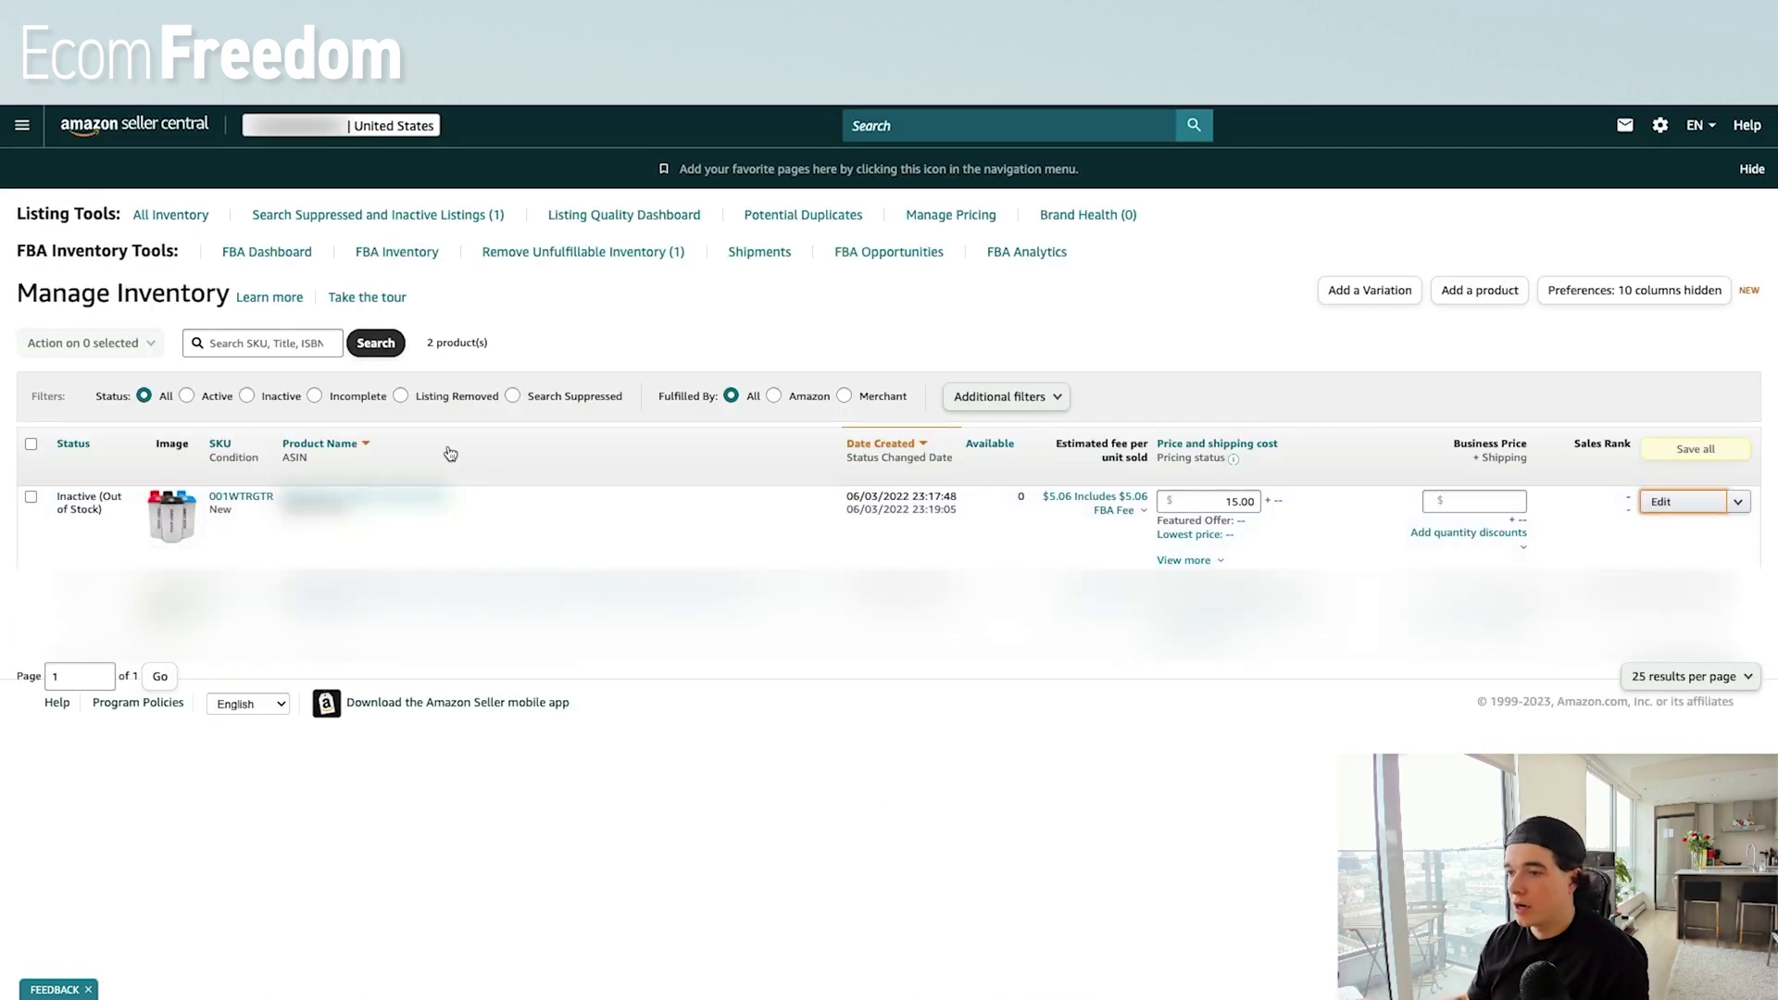
# View the shaker bottle's live Amazon listing and copy its Cocktail Shakers category breadcrumb.
pyautogui.click(1682, 502)
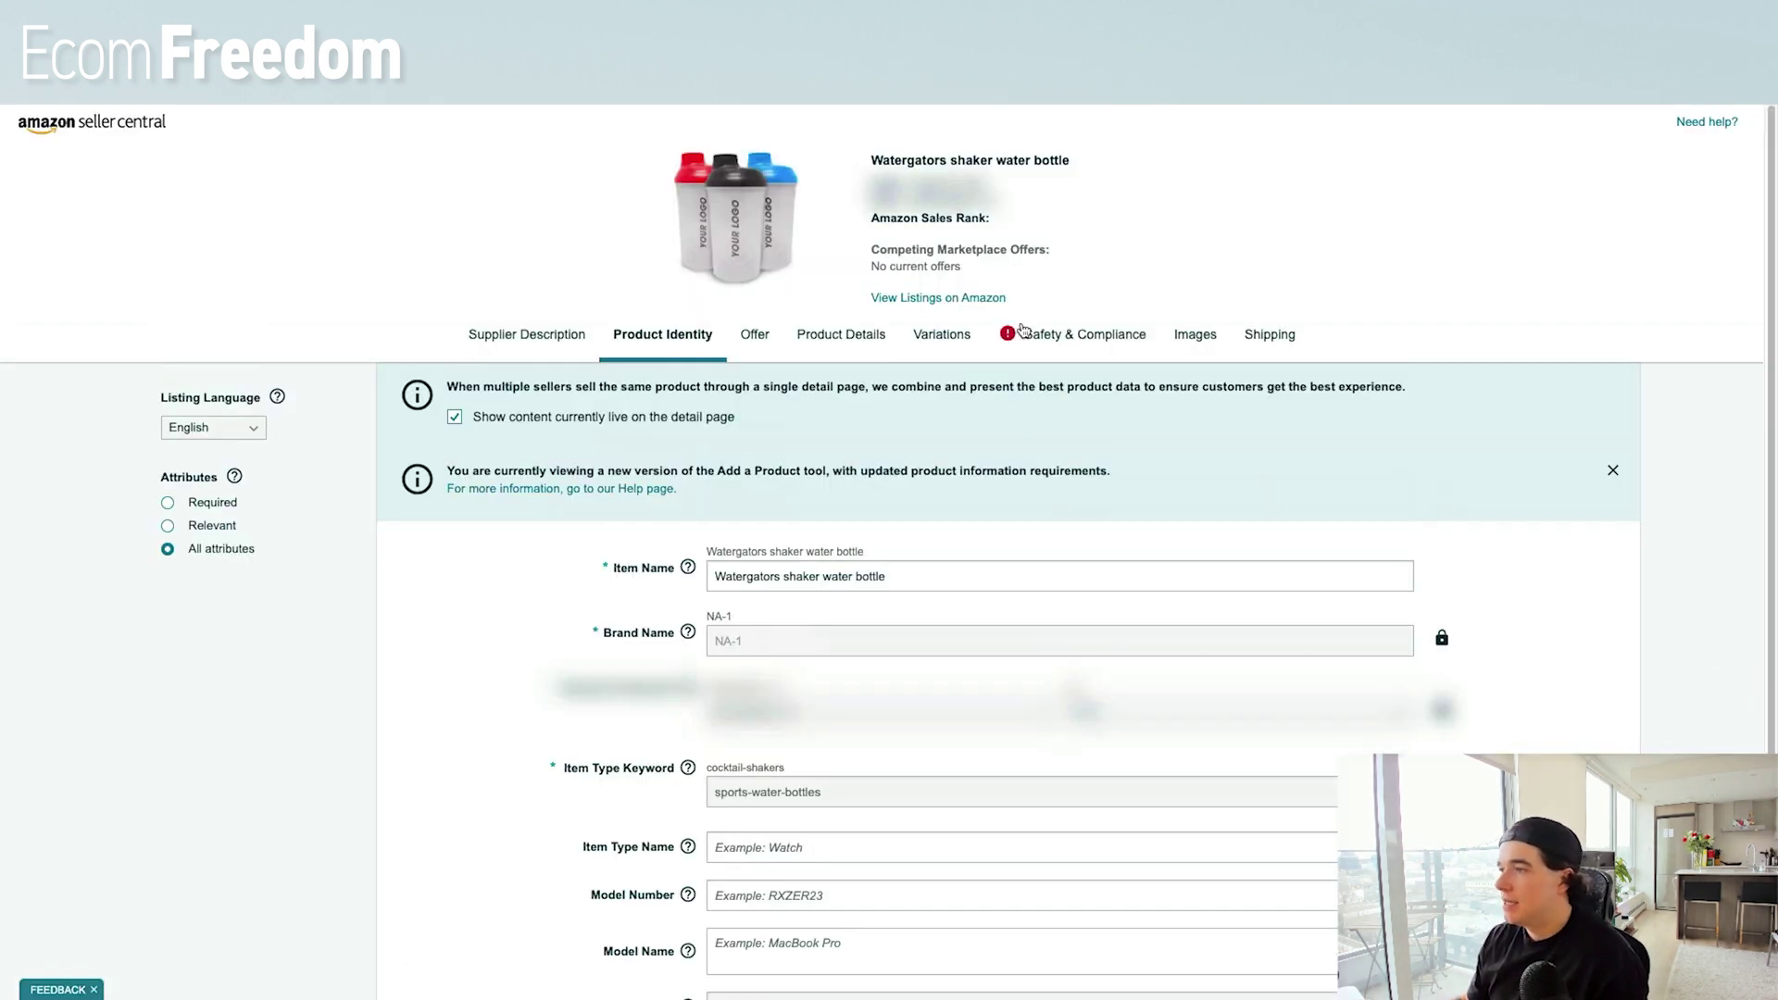
pyautogui.click(935, 298)
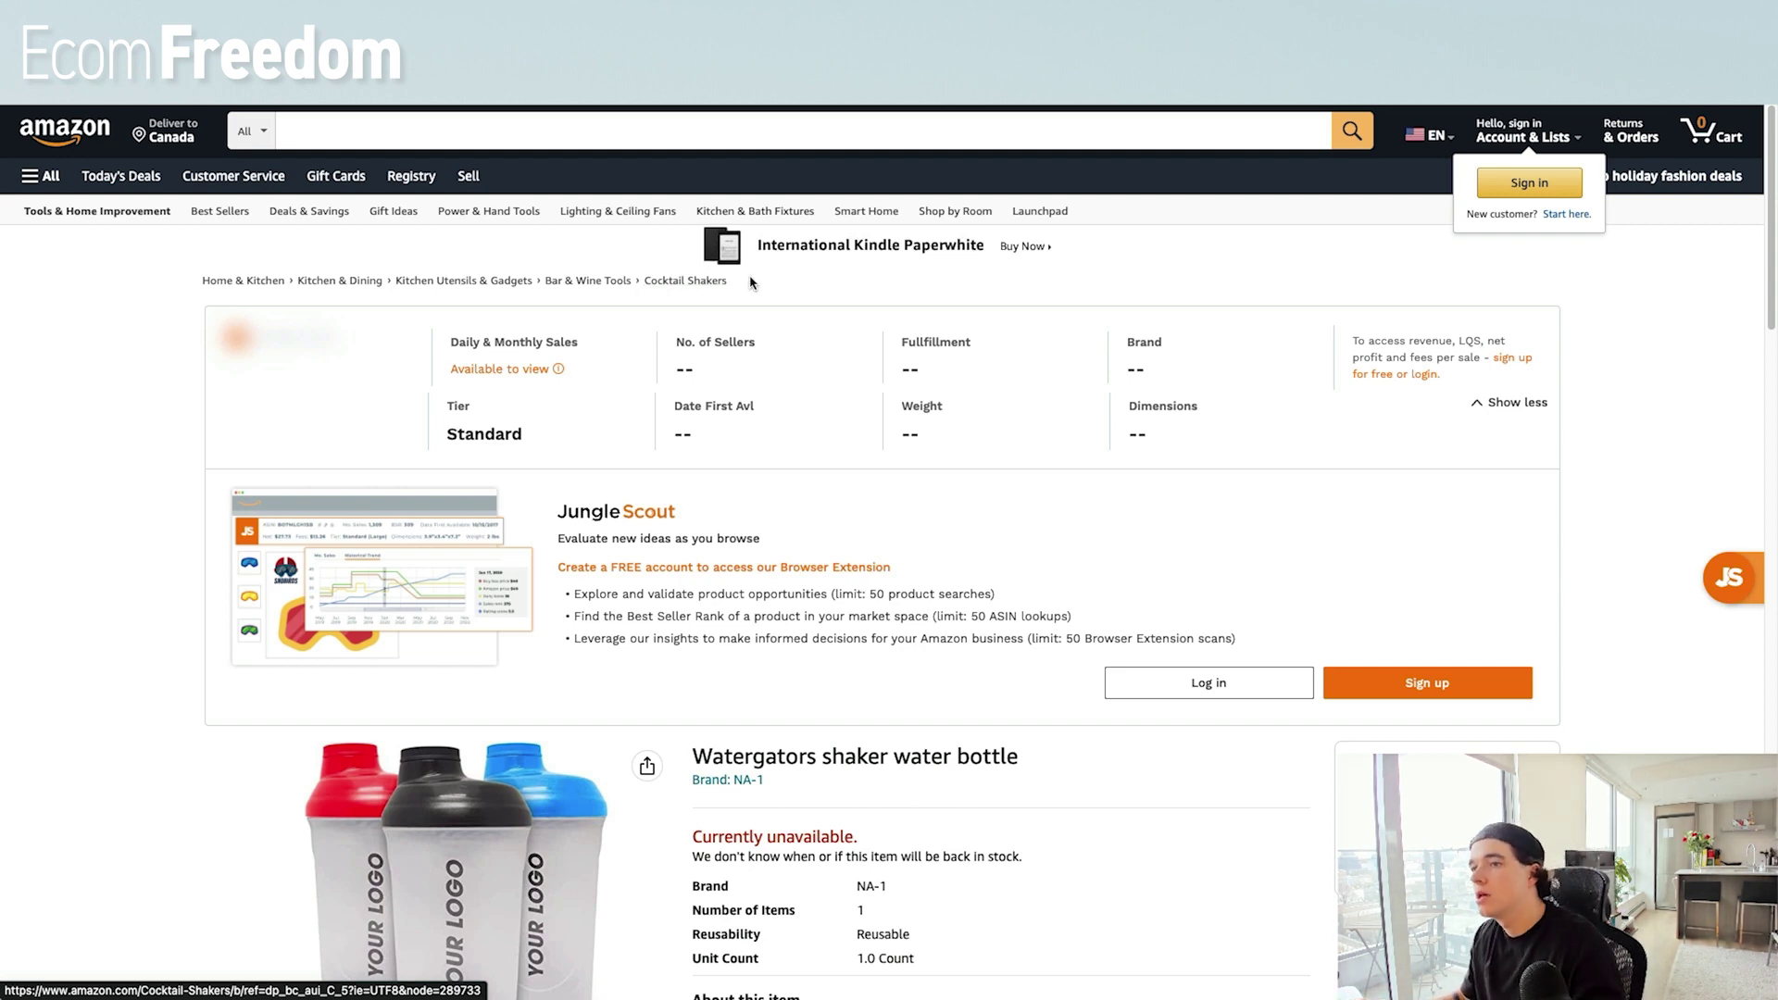
pyautogui.moveTo(727, 280); pyautogui.dragTo(647, 286)
pyautogui.hotkey('ctrl', 'c')
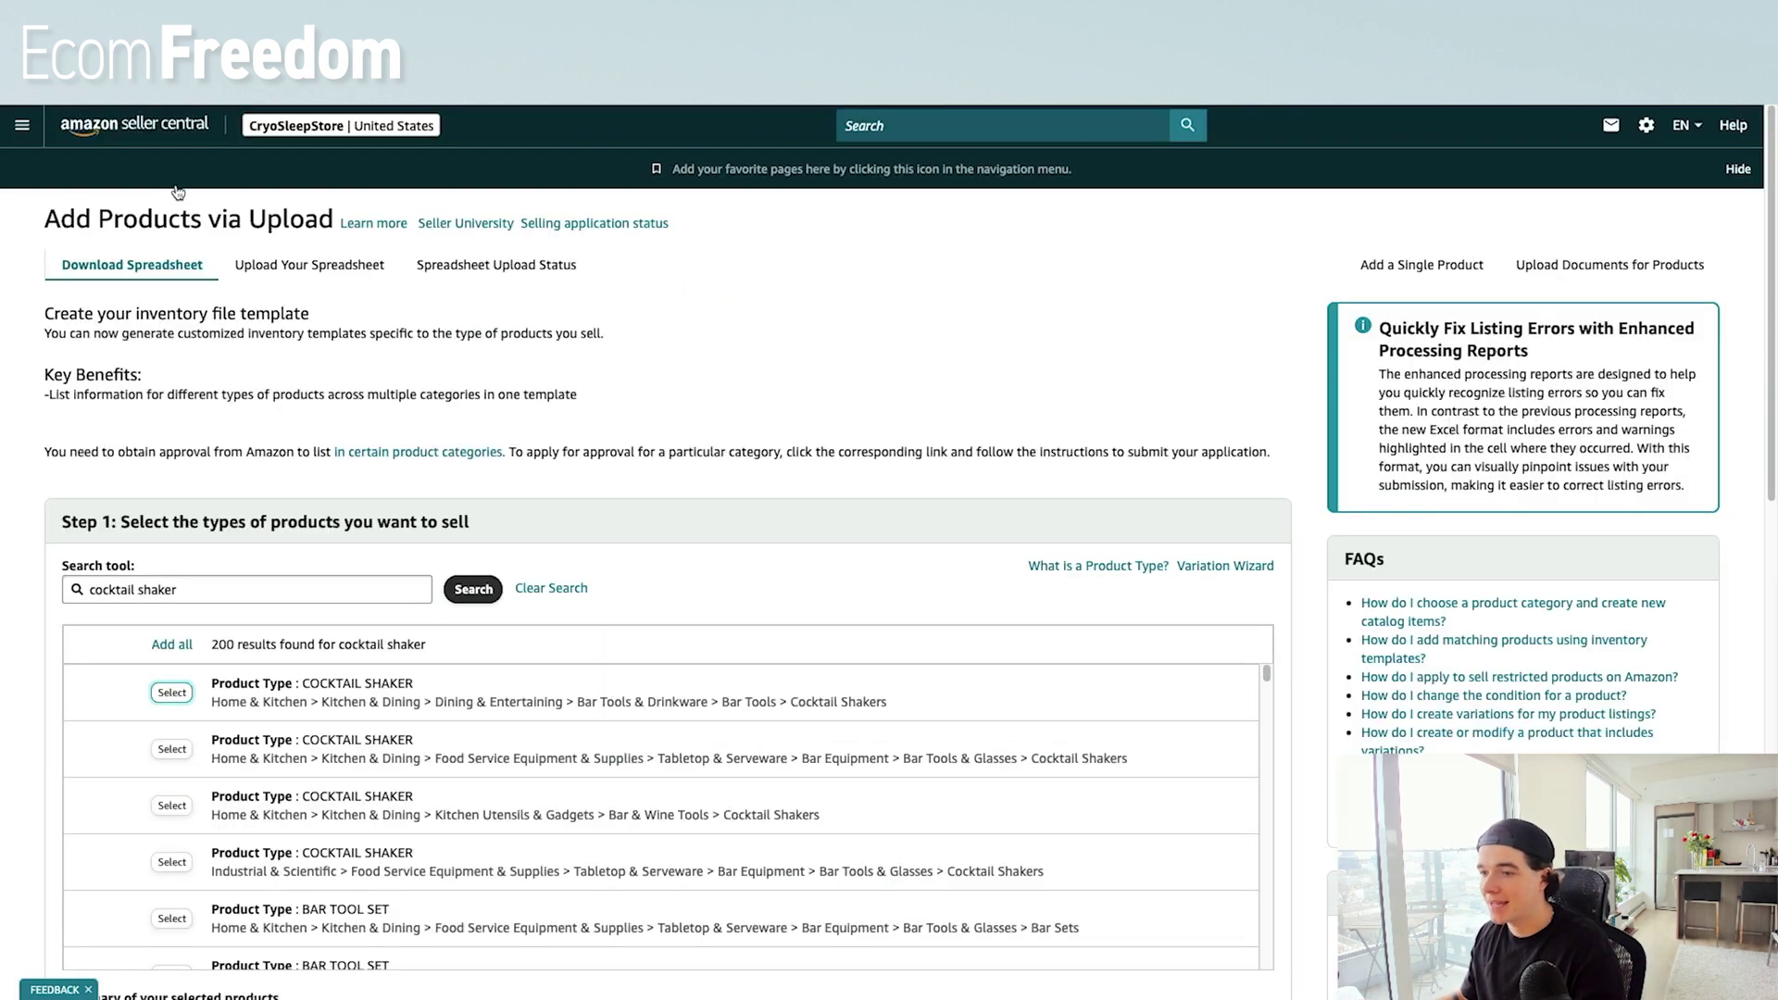
# Search product types for 'Cocktail Shakers' and select the first COCKTAIL SHAKER result.
pyautogui.click(223, 591)
pyautogui.hotkey('ctrl', 'a')
pyautogui.hotkey('ctrl', 'v')
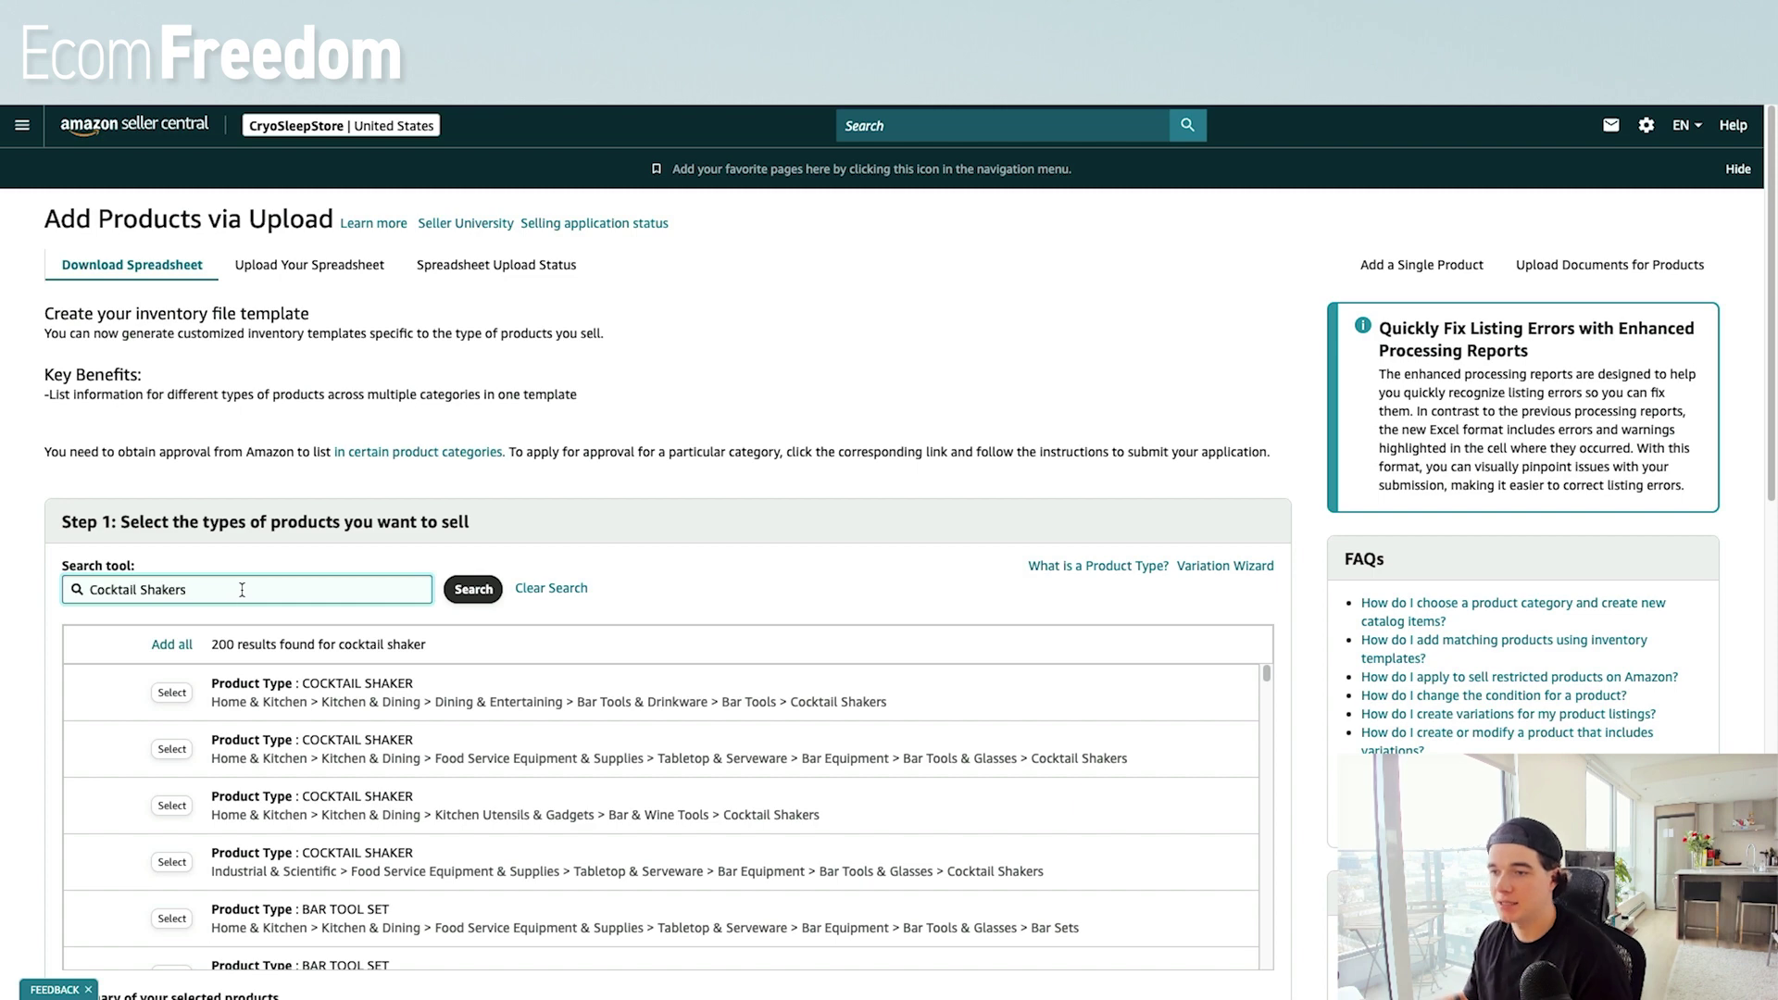
pyautogui.click(453, 600)
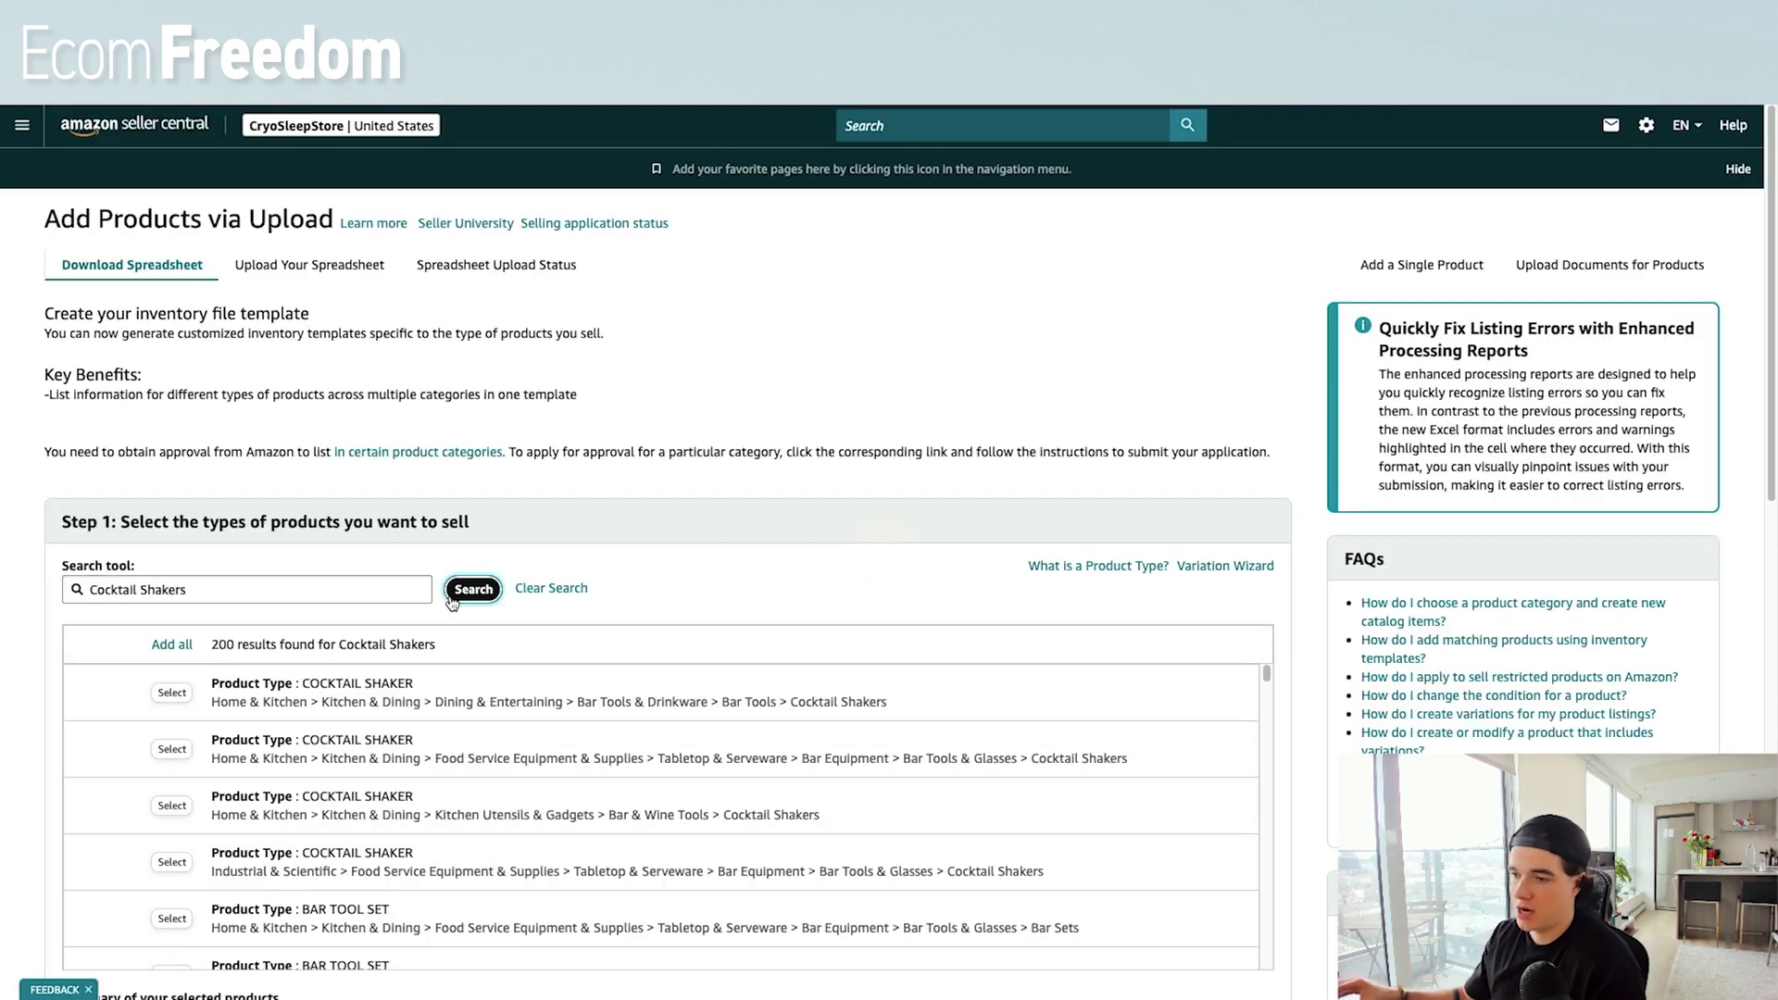
pyautogui.scroll(-1, 296, 720)
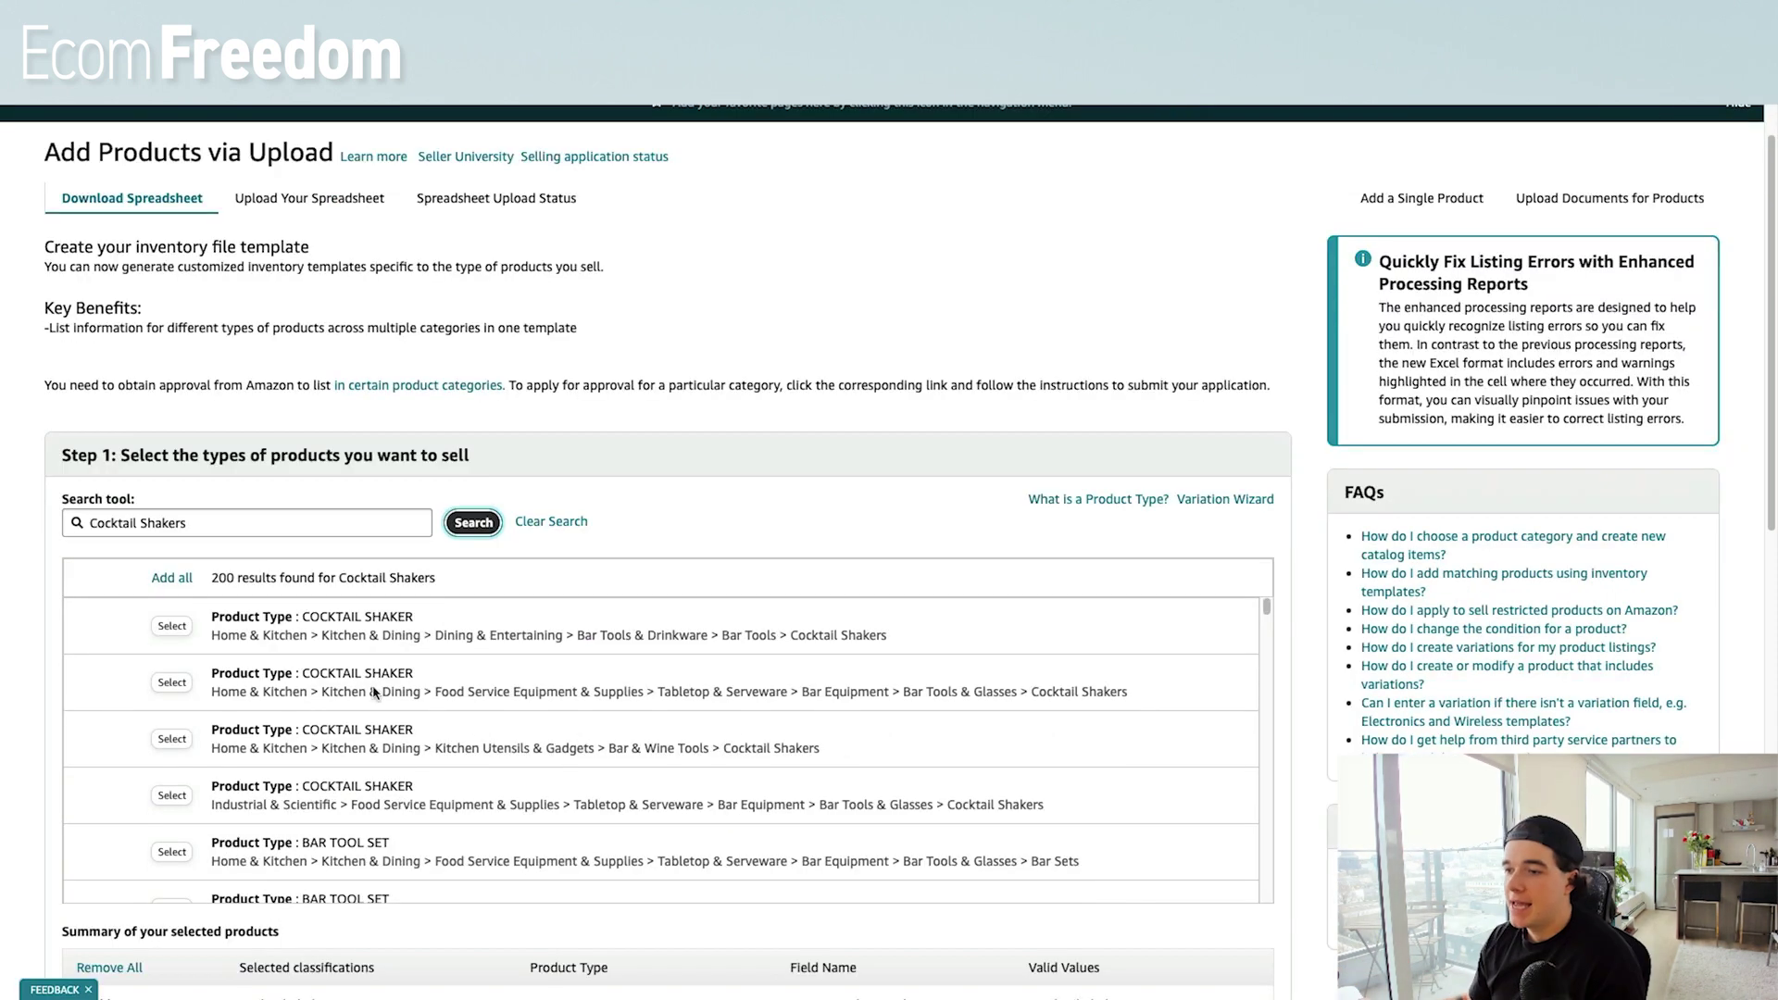
pyautogui.click(185, 627)
# Generate the Cocktail Shakers inventory template and save it as CocktailShakers (1).
pyautogui.scroll(-10, 447, 610)
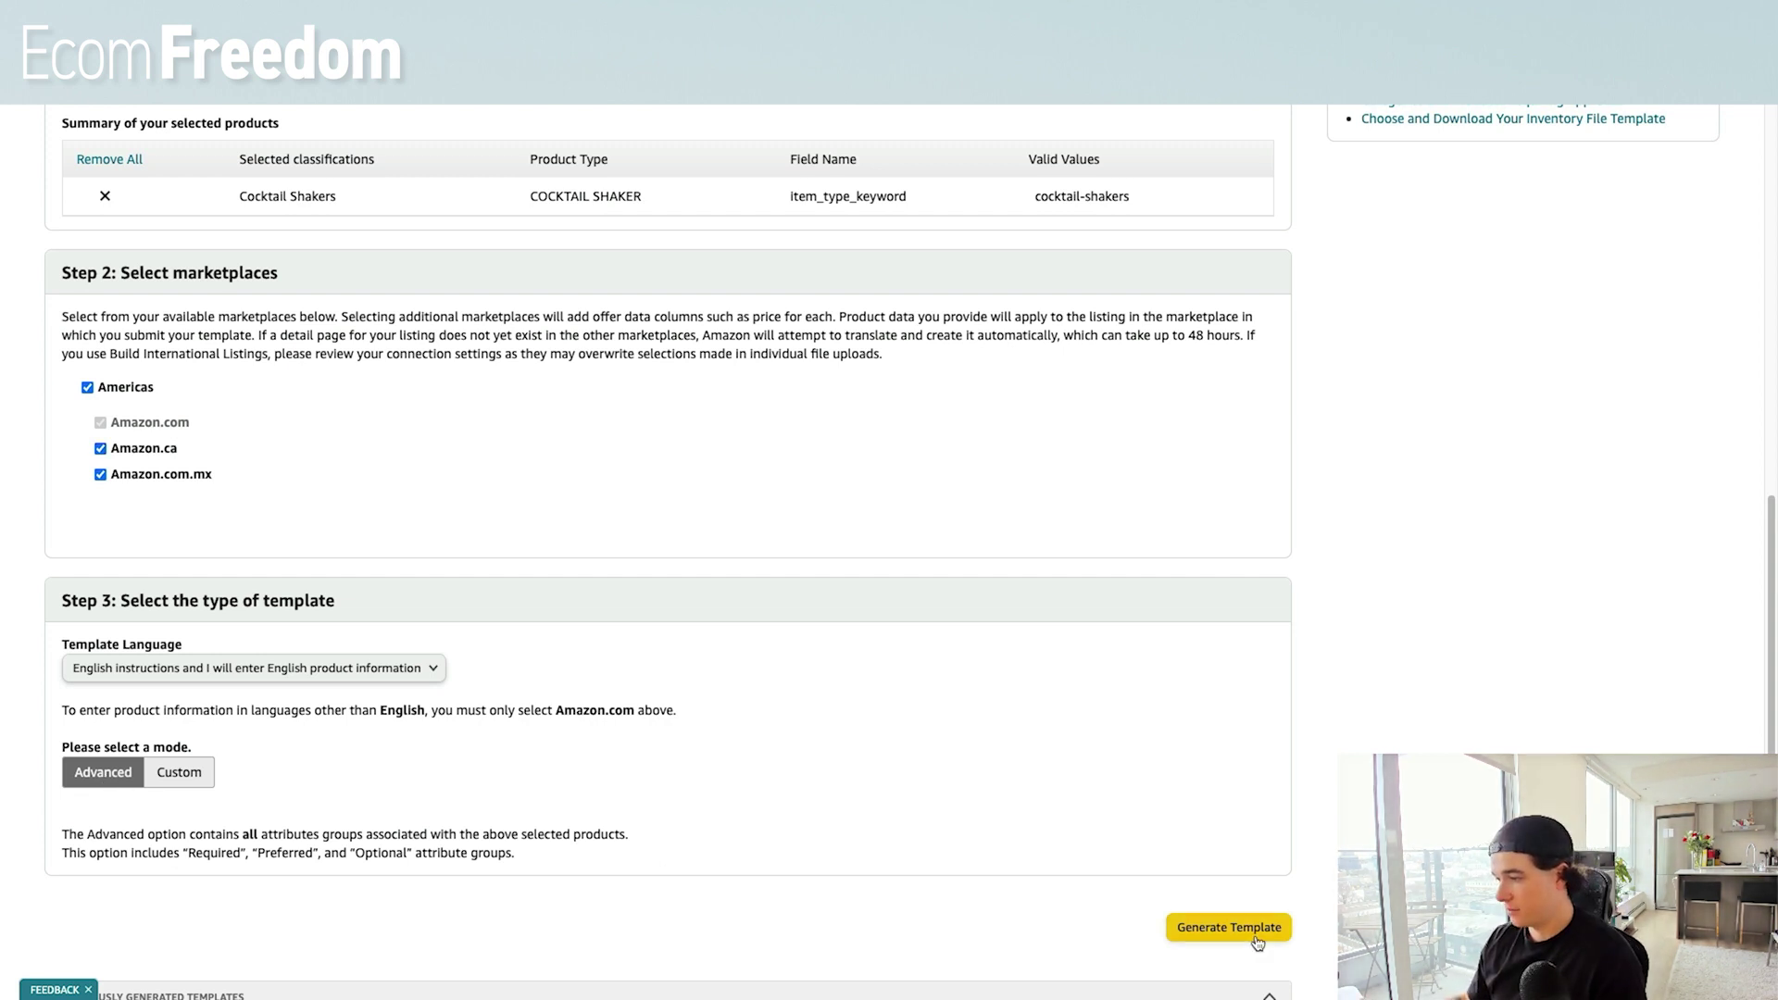
pyautogui.click(1228, 926)
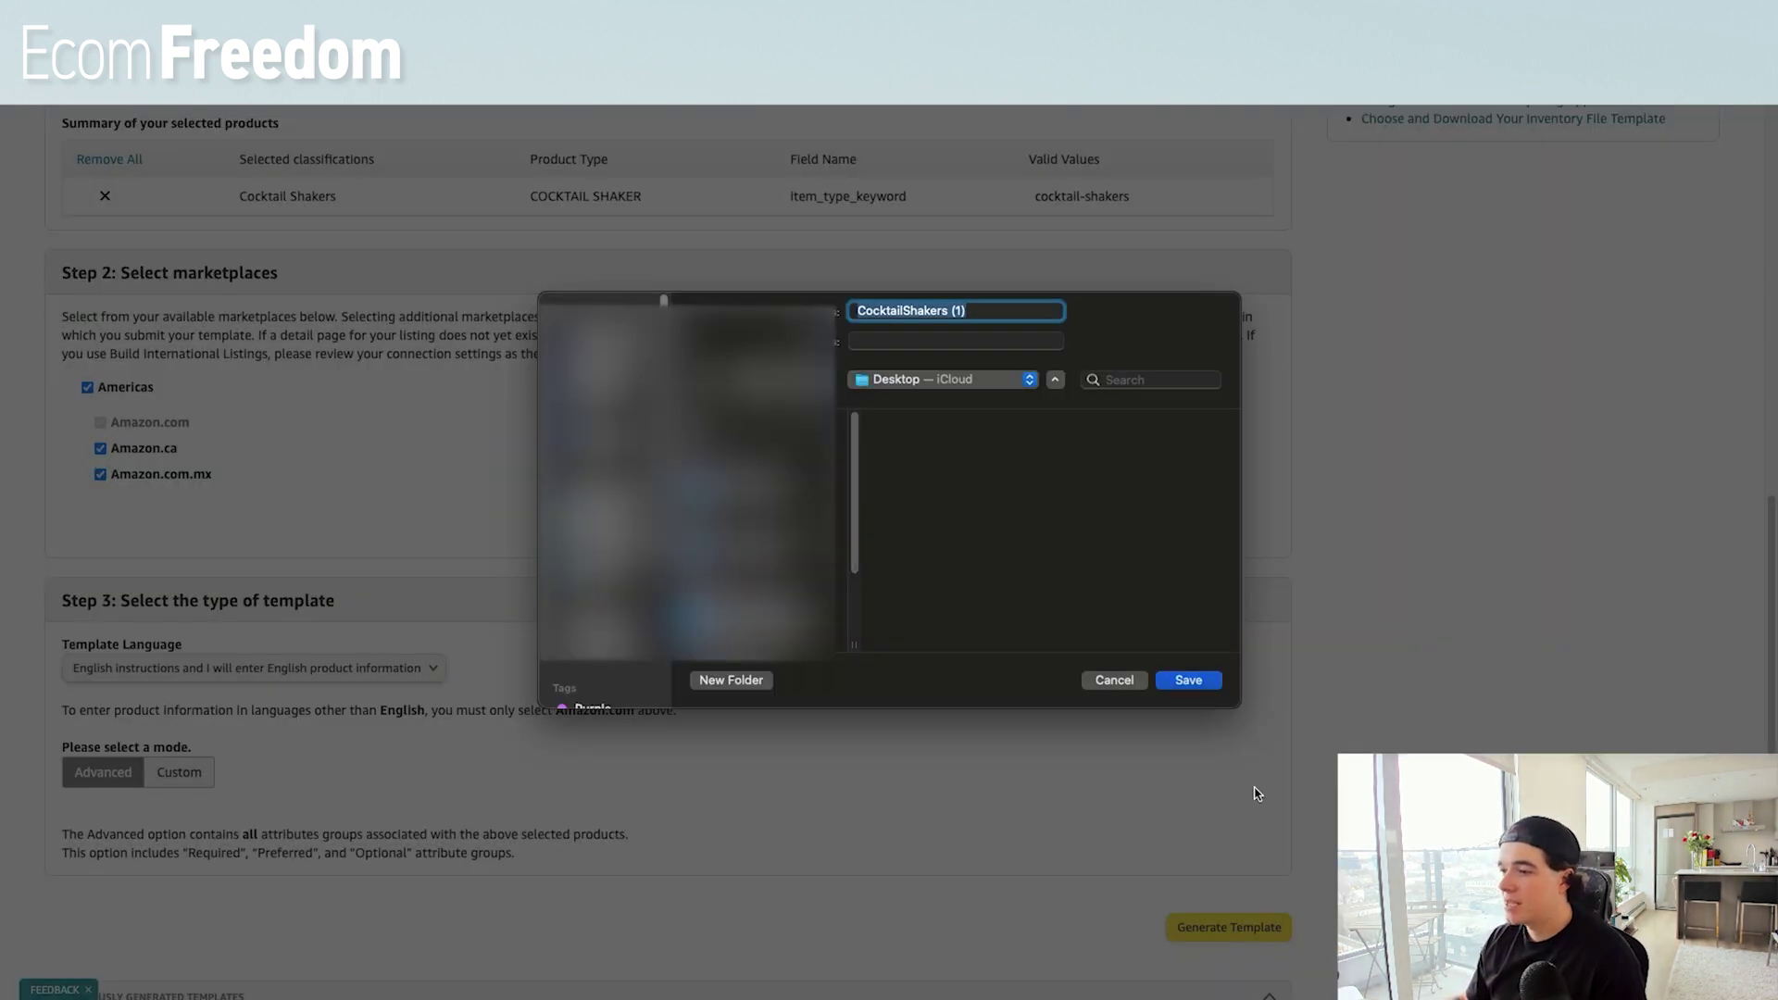
pyautogui.click(1187, 681)
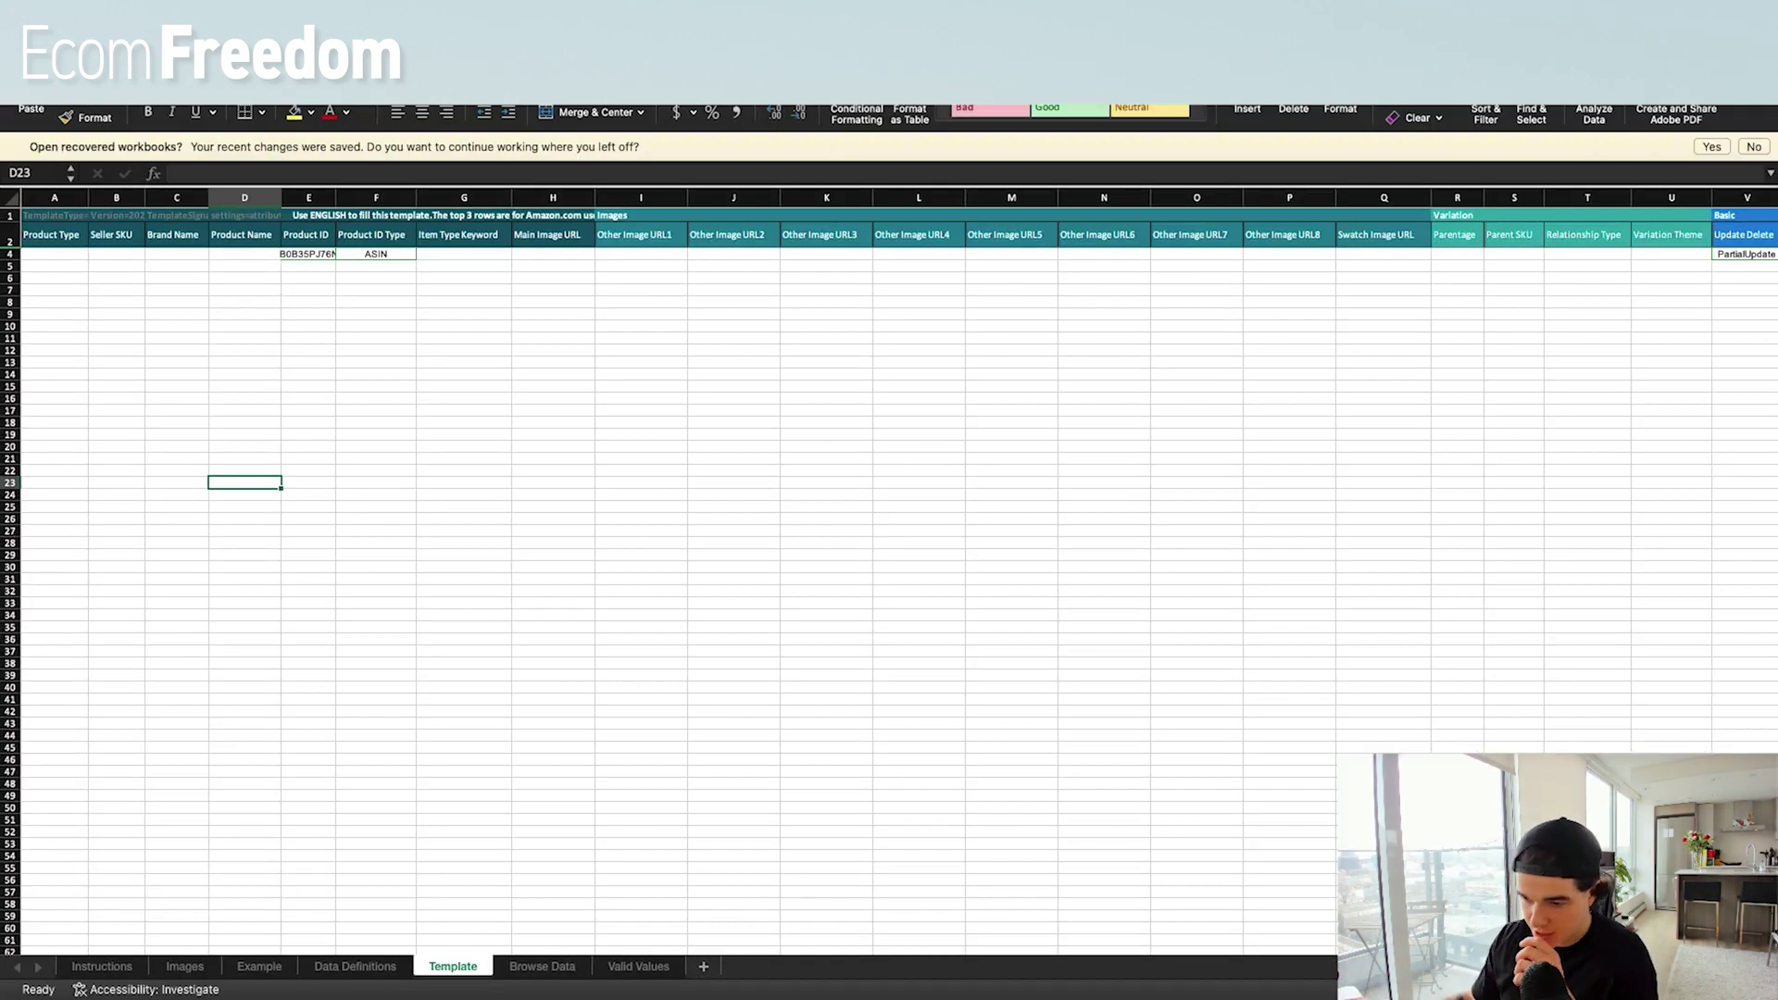
# Read the Instructions sheet and the Template's Update Delete column, then show Valid Values.
pyautogui.click(107, 967)
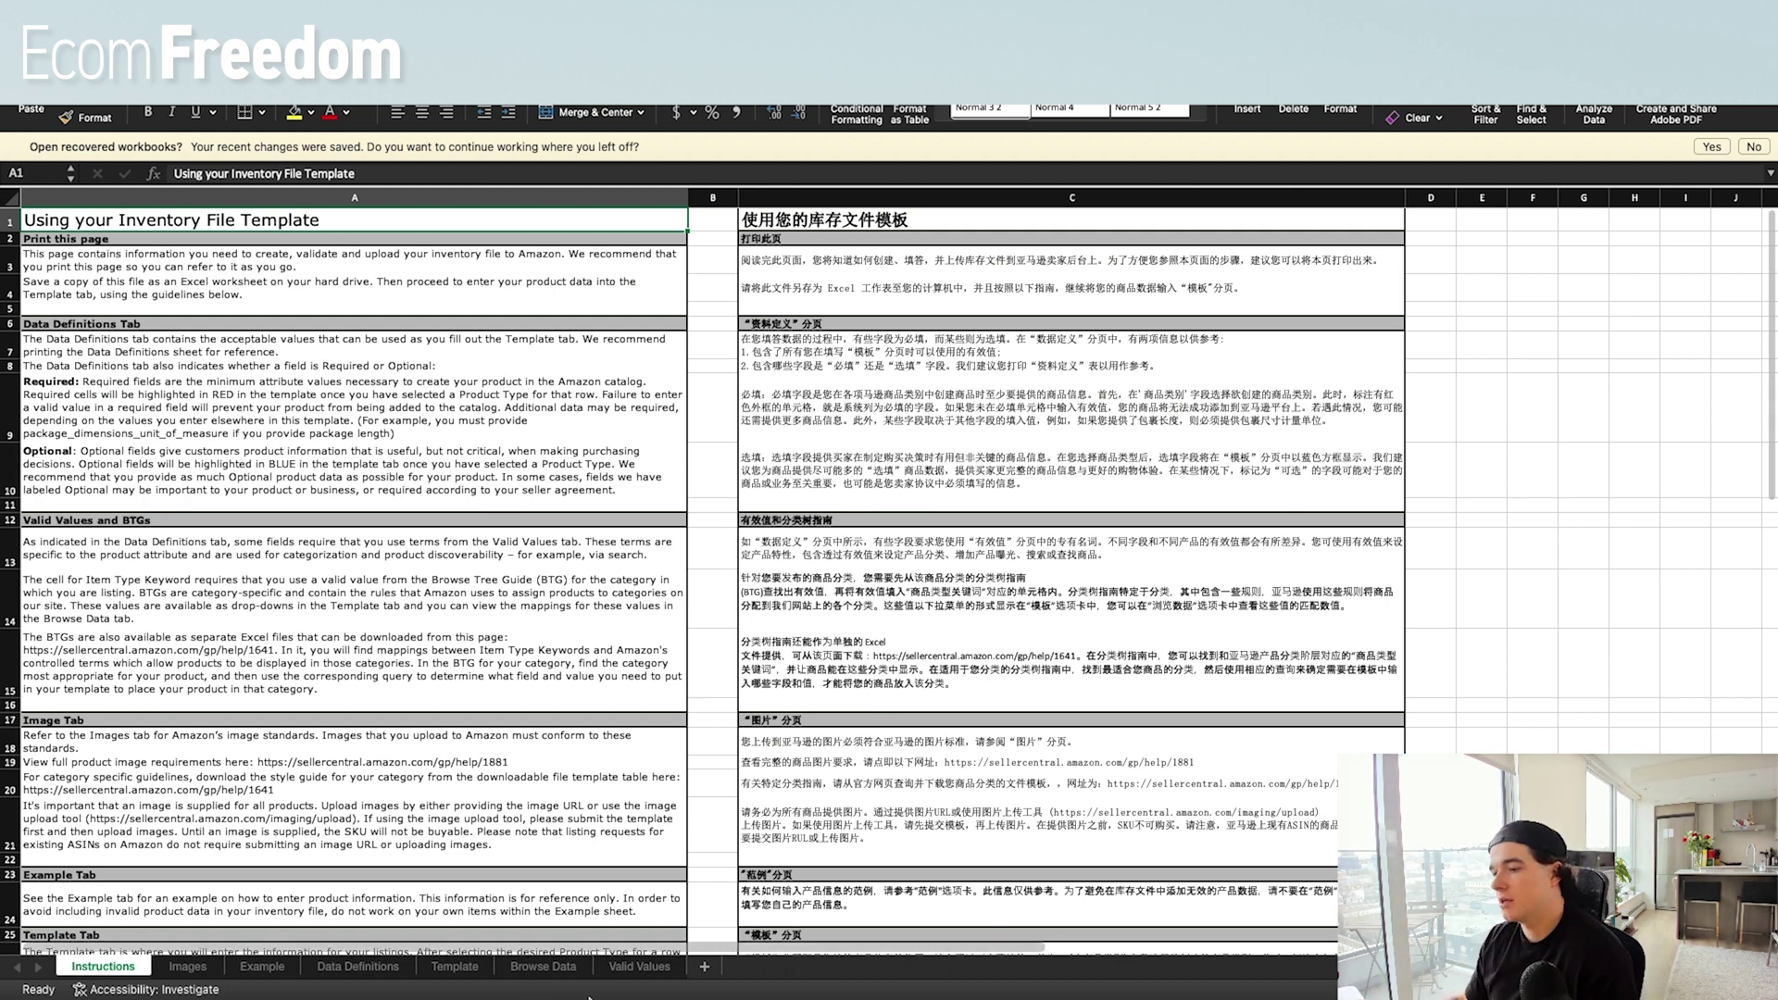
pyautogui.click(454, 967)
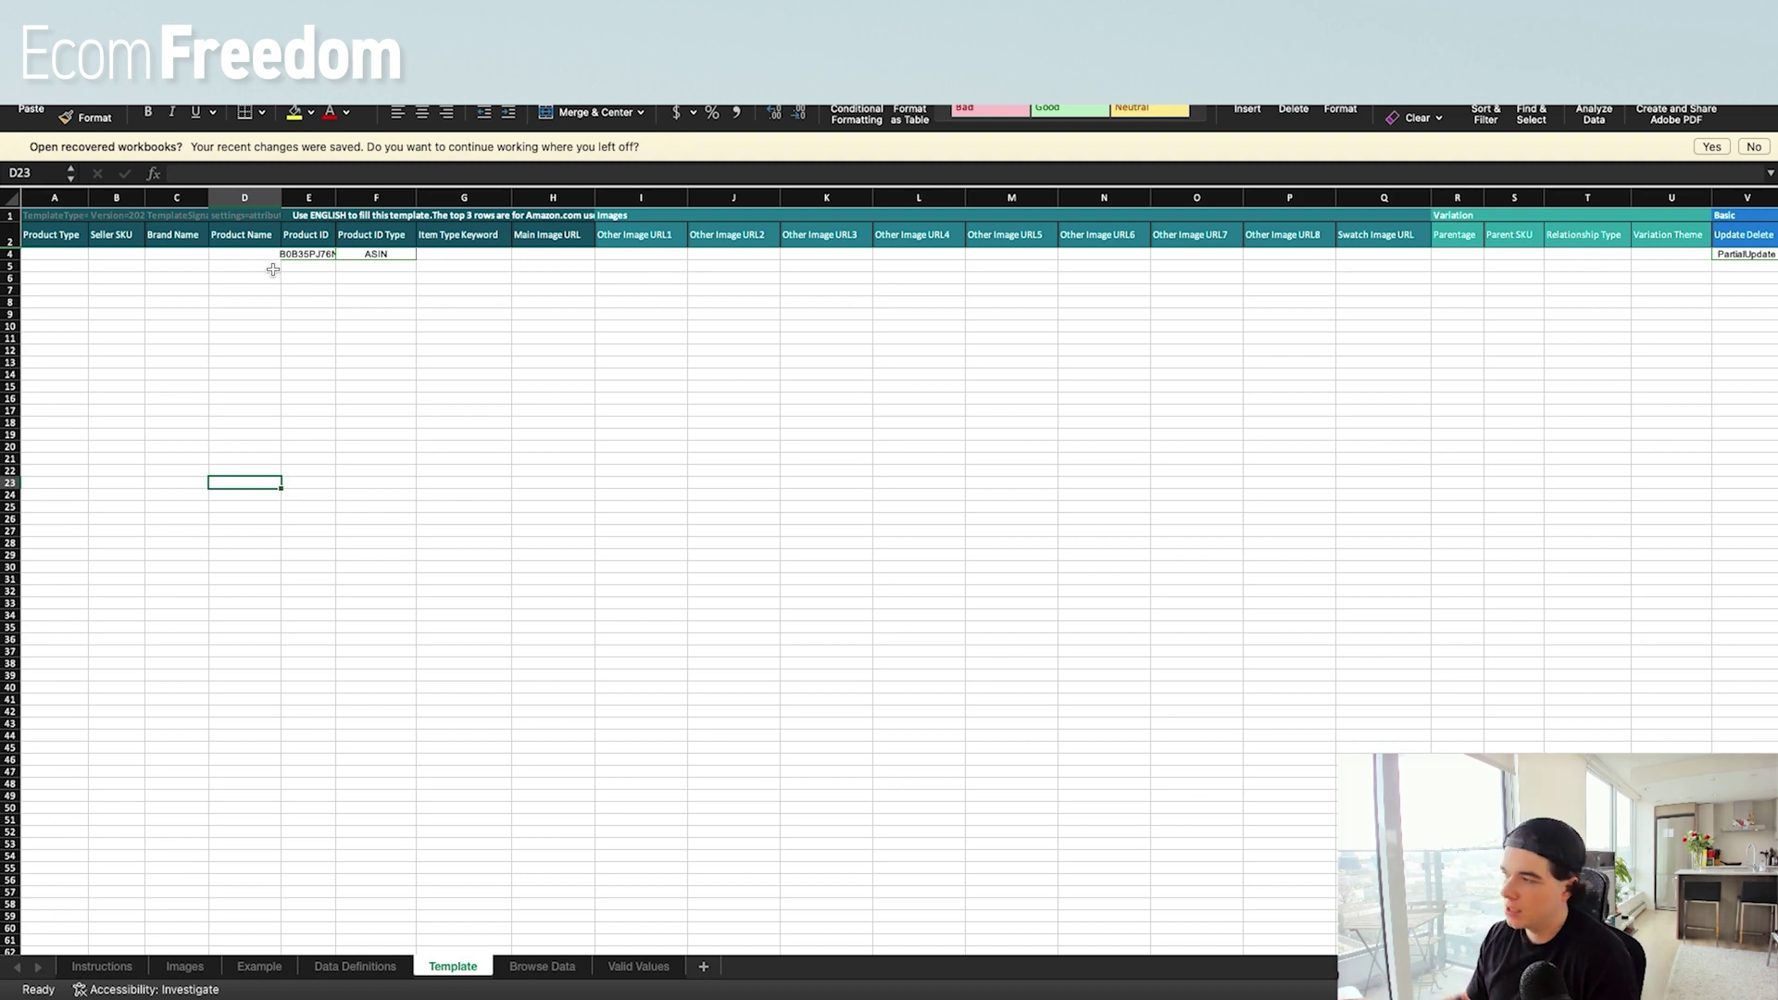
pyautogui.hscroll(5, 842, 347)
pyautogui.hscroll(-5, 909, 333)
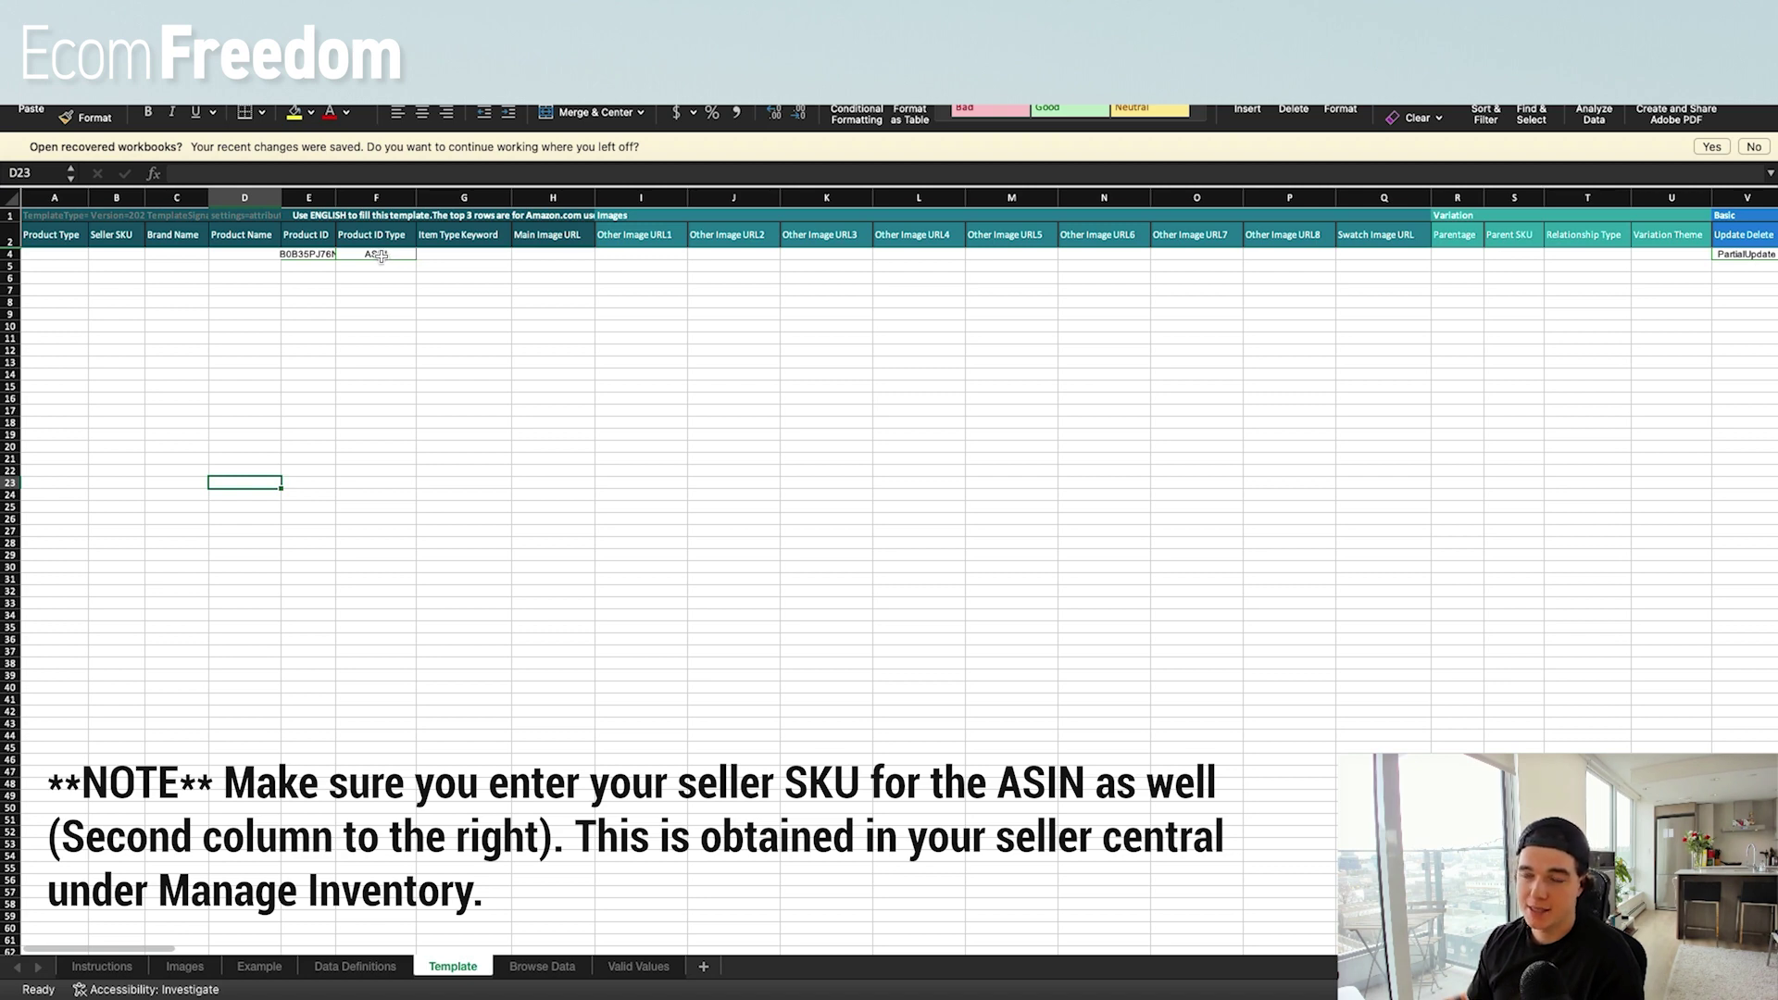
pyautogui.hscroll(7, 1191, 289)
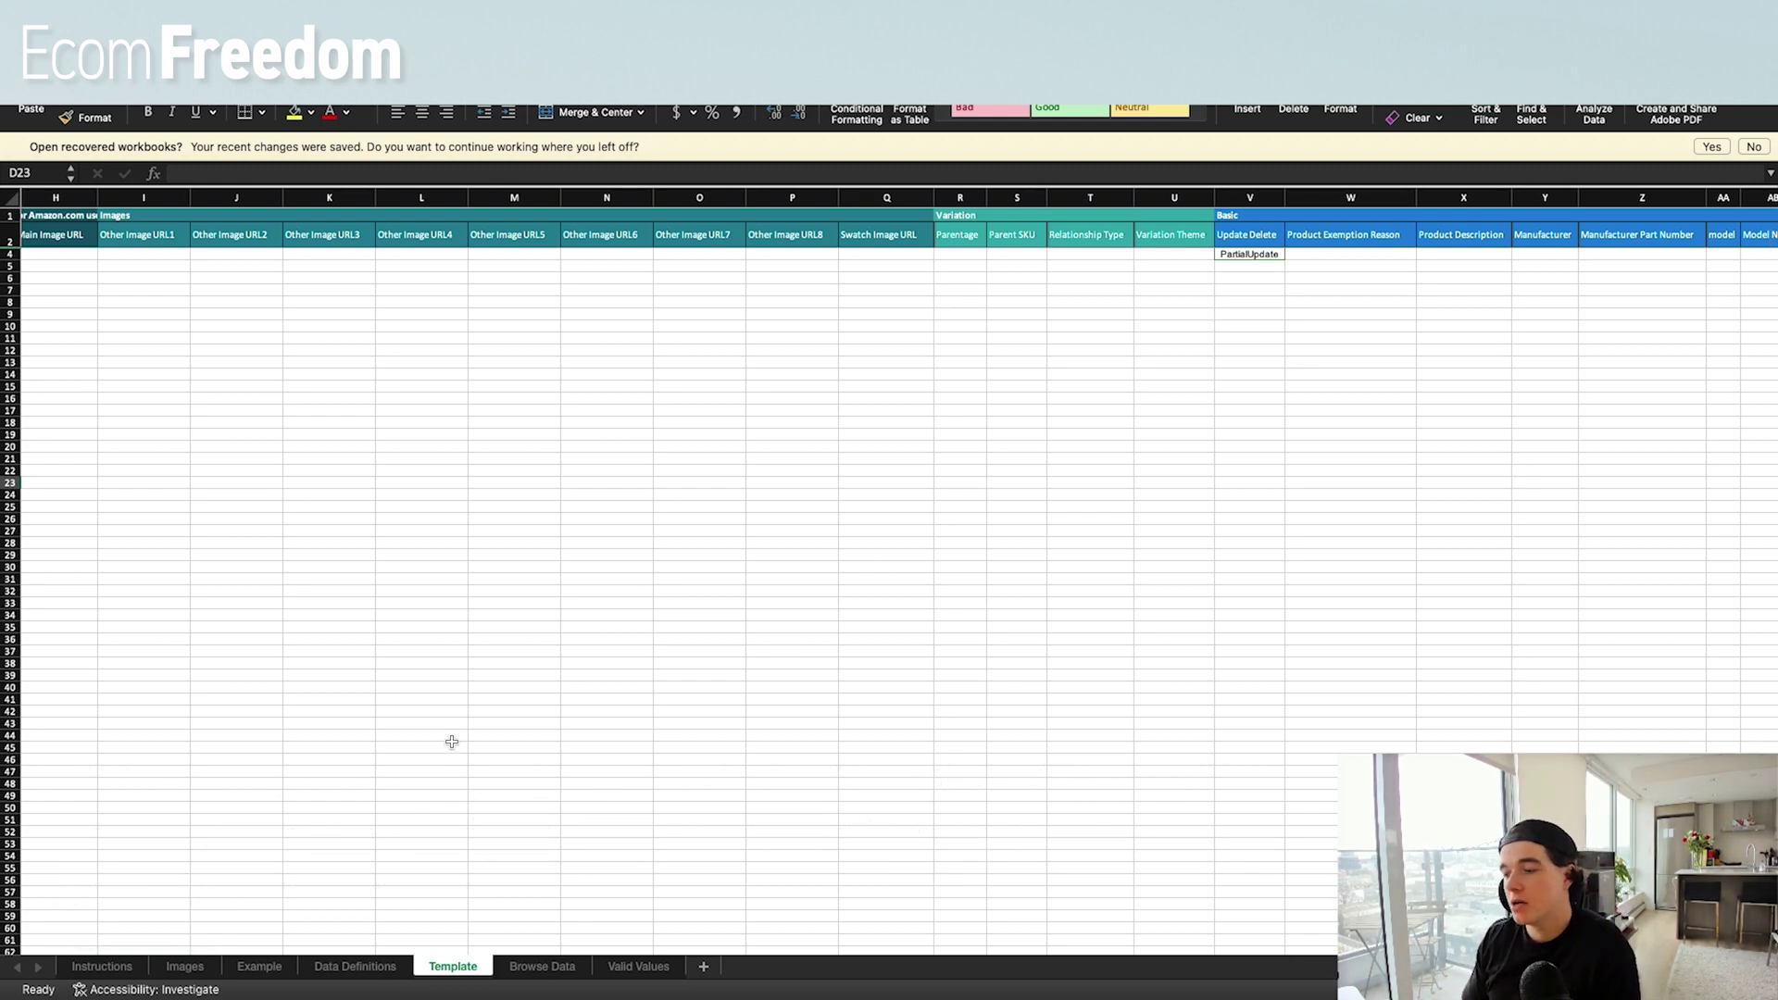
pyautogui.click(638, 965)
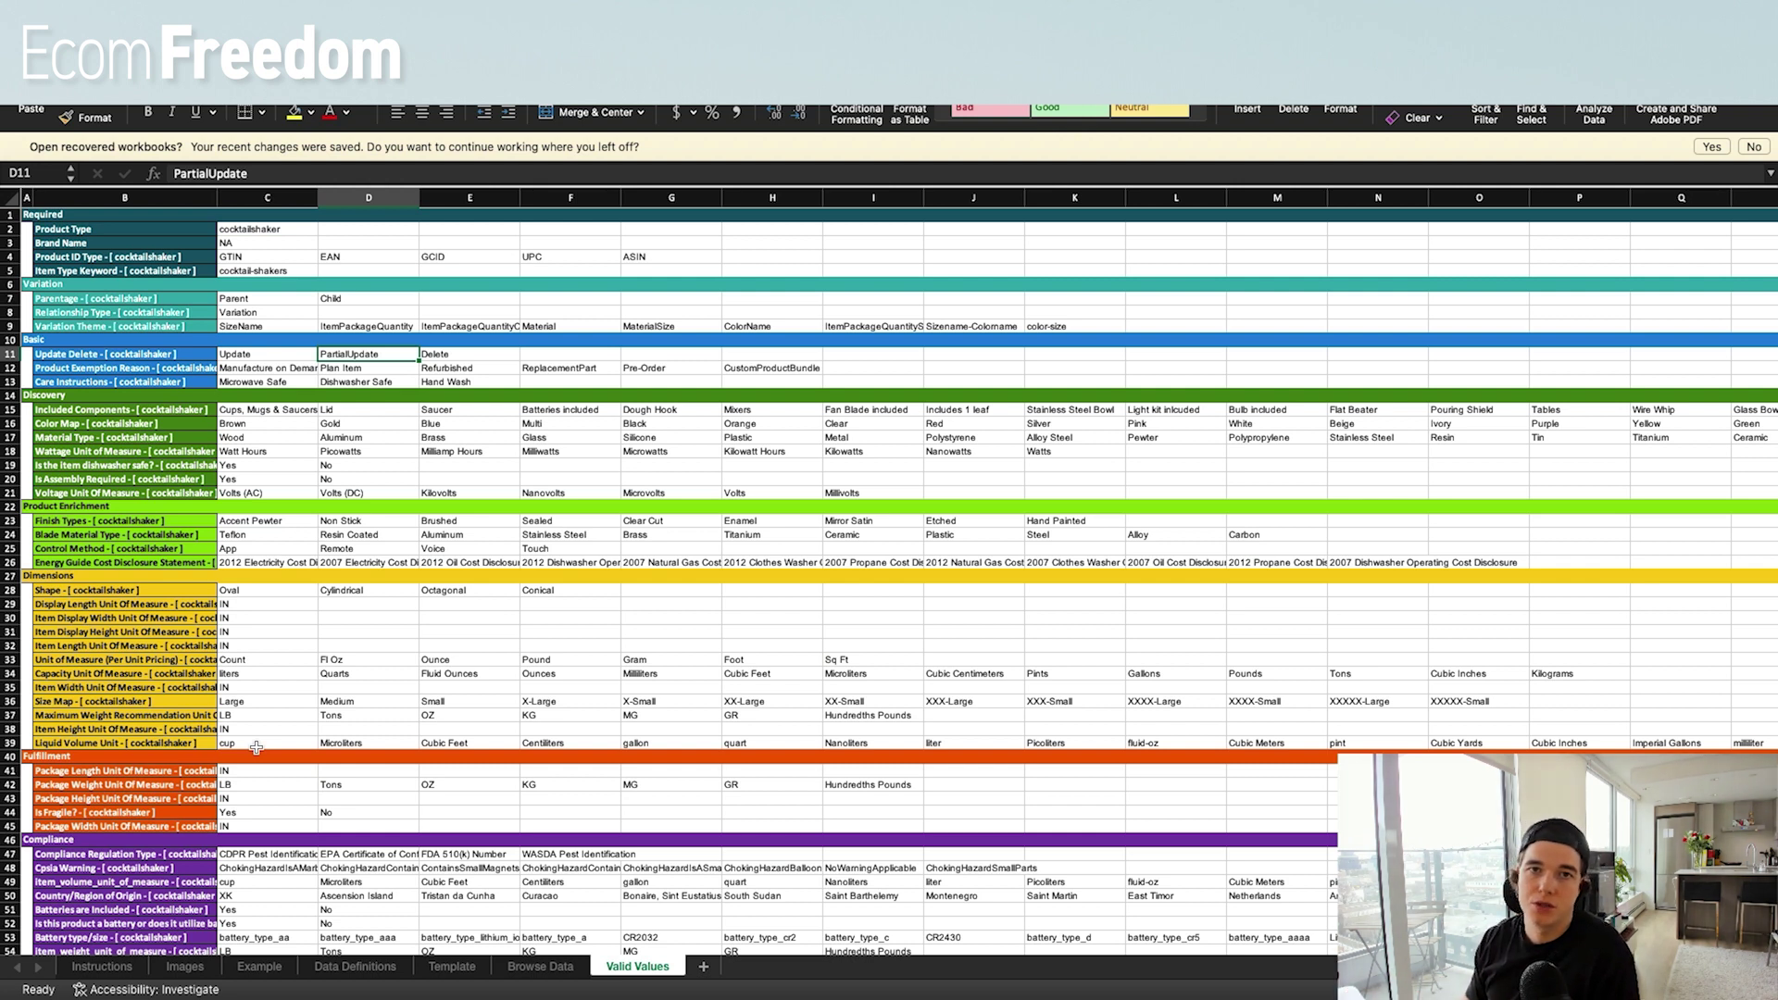
# Copy ASIN from Valid Values G4 into the Template's Product ID Type cell F4.
pyautogui.hotkey('ctrl', 'pageup')
pyautogui.hotkey('ctrl', 'pageup')
pyautogui.hscroll(-10, 358, 330)
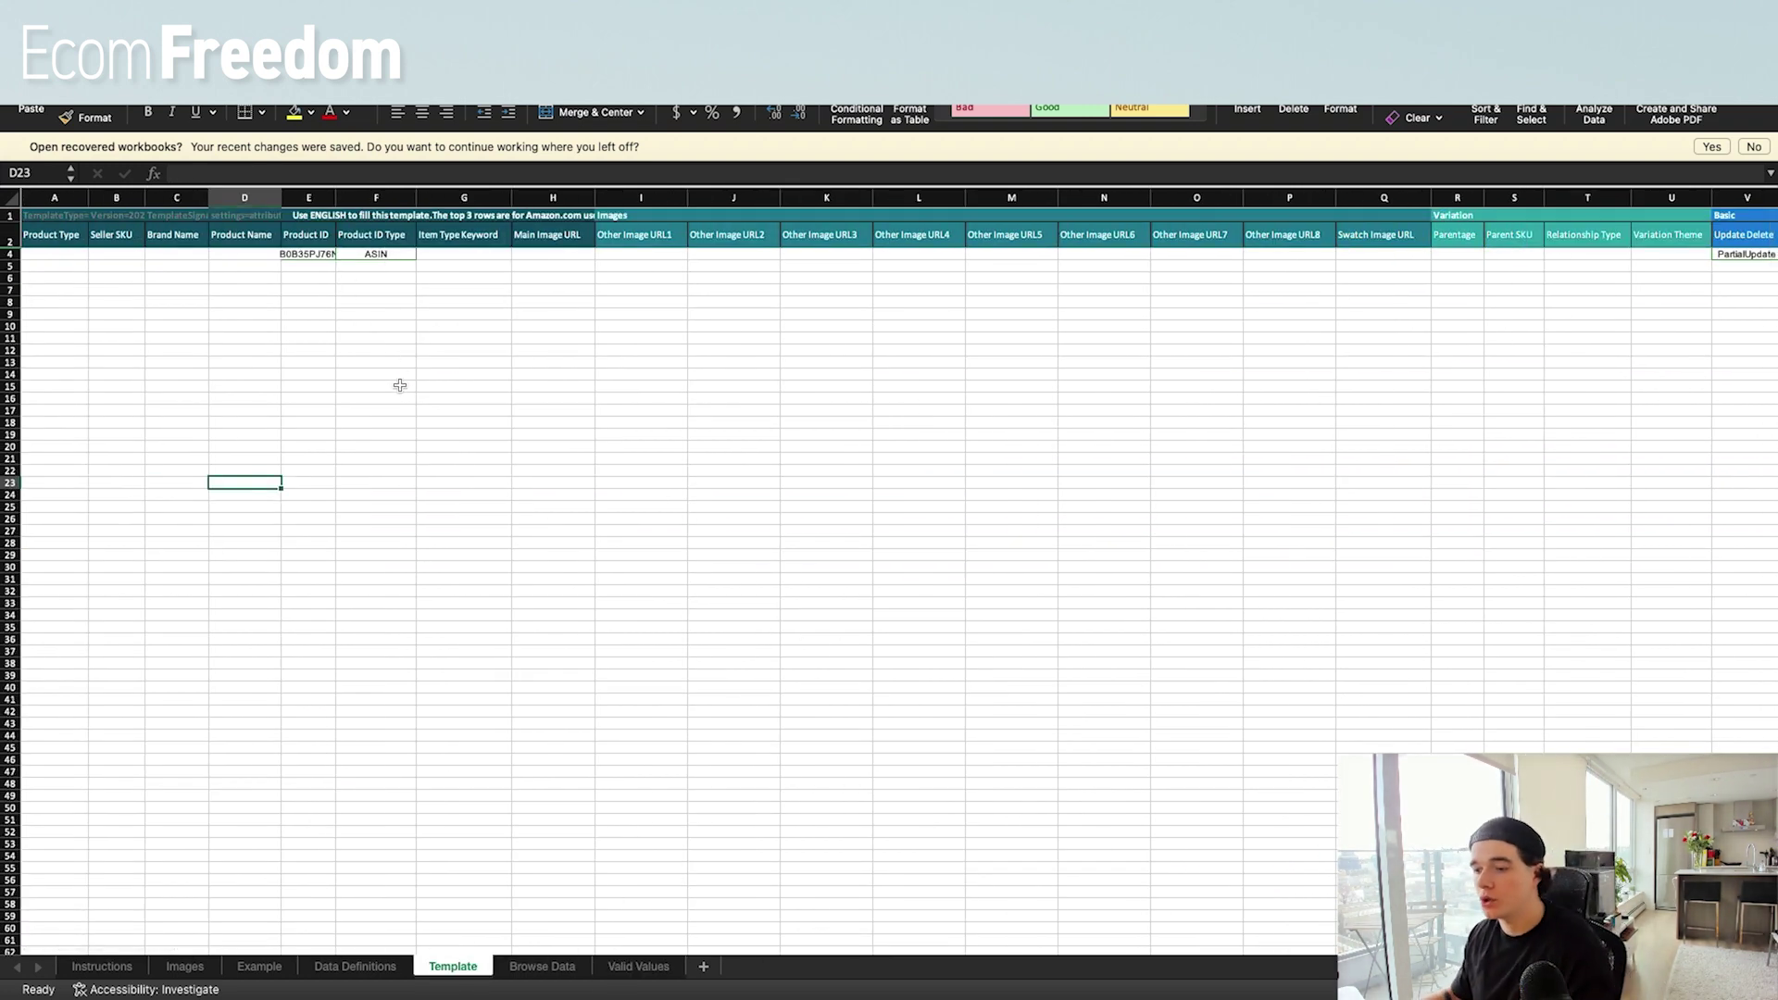
pyautogui.click(643, 975)
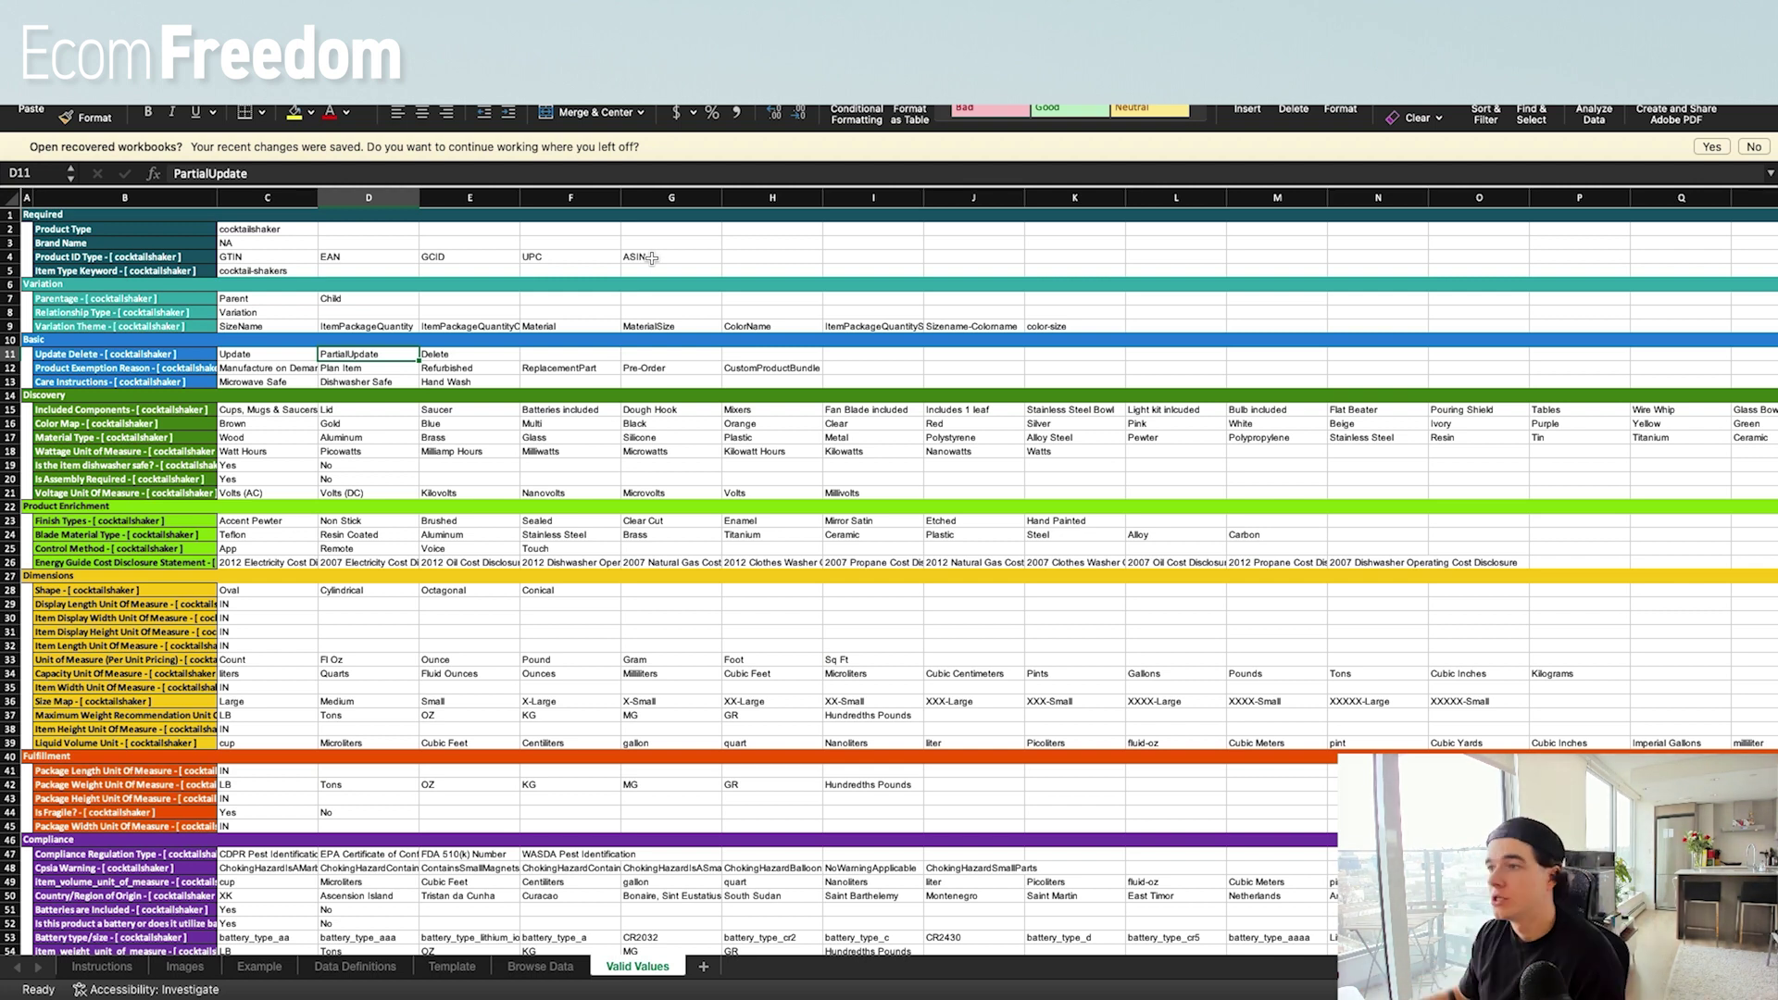
pyautogui.click(652, 259)
pyautogui.press('cmd+c')
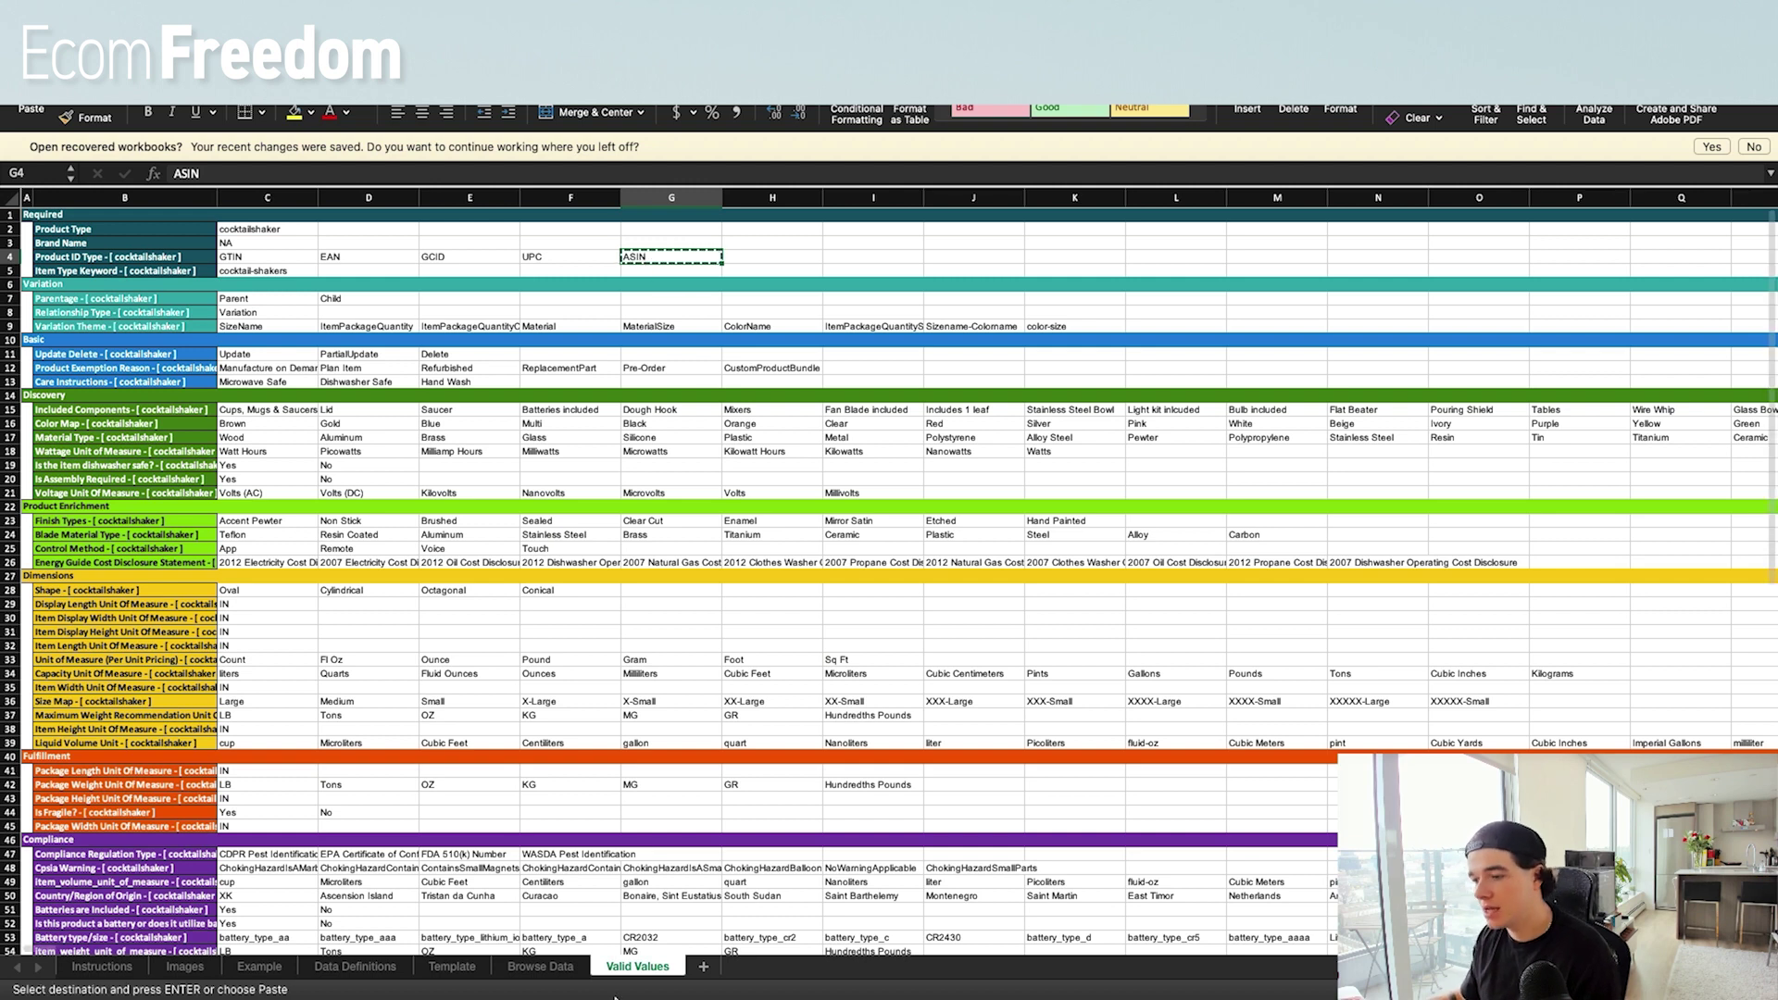
pyautogui.click(469, 973)
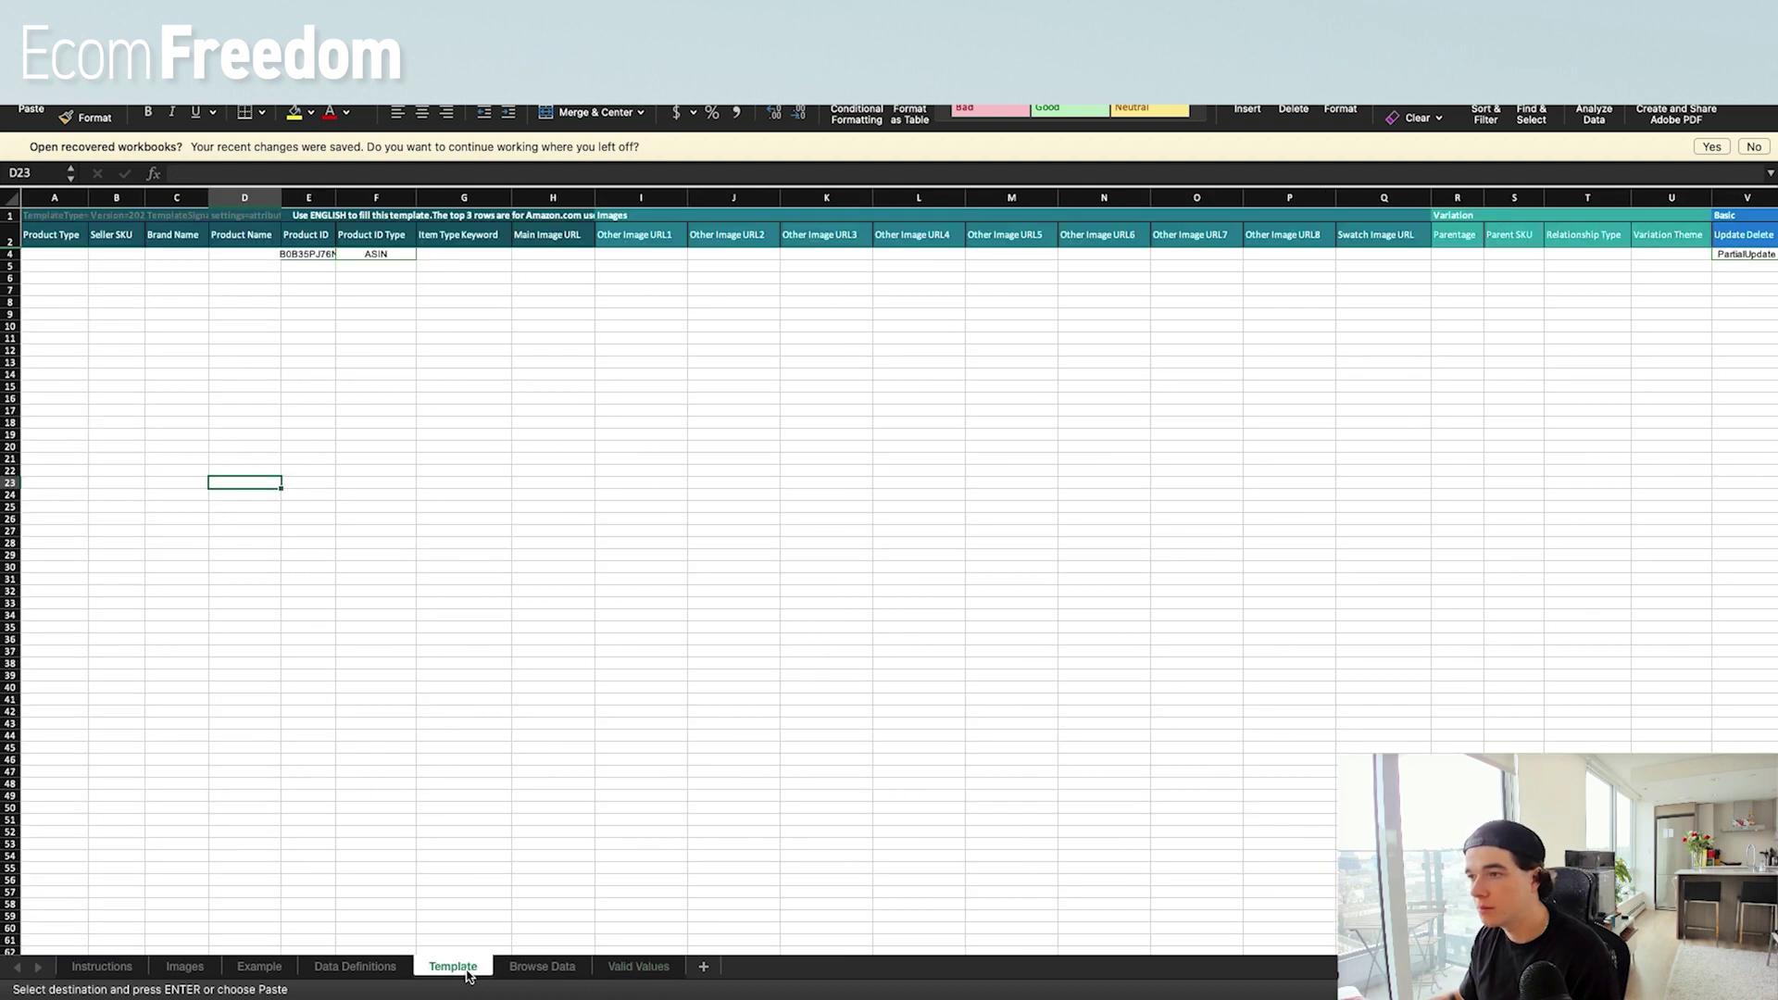
pyautogui.click(389, 255)
pyautogui.press('cmd+v')
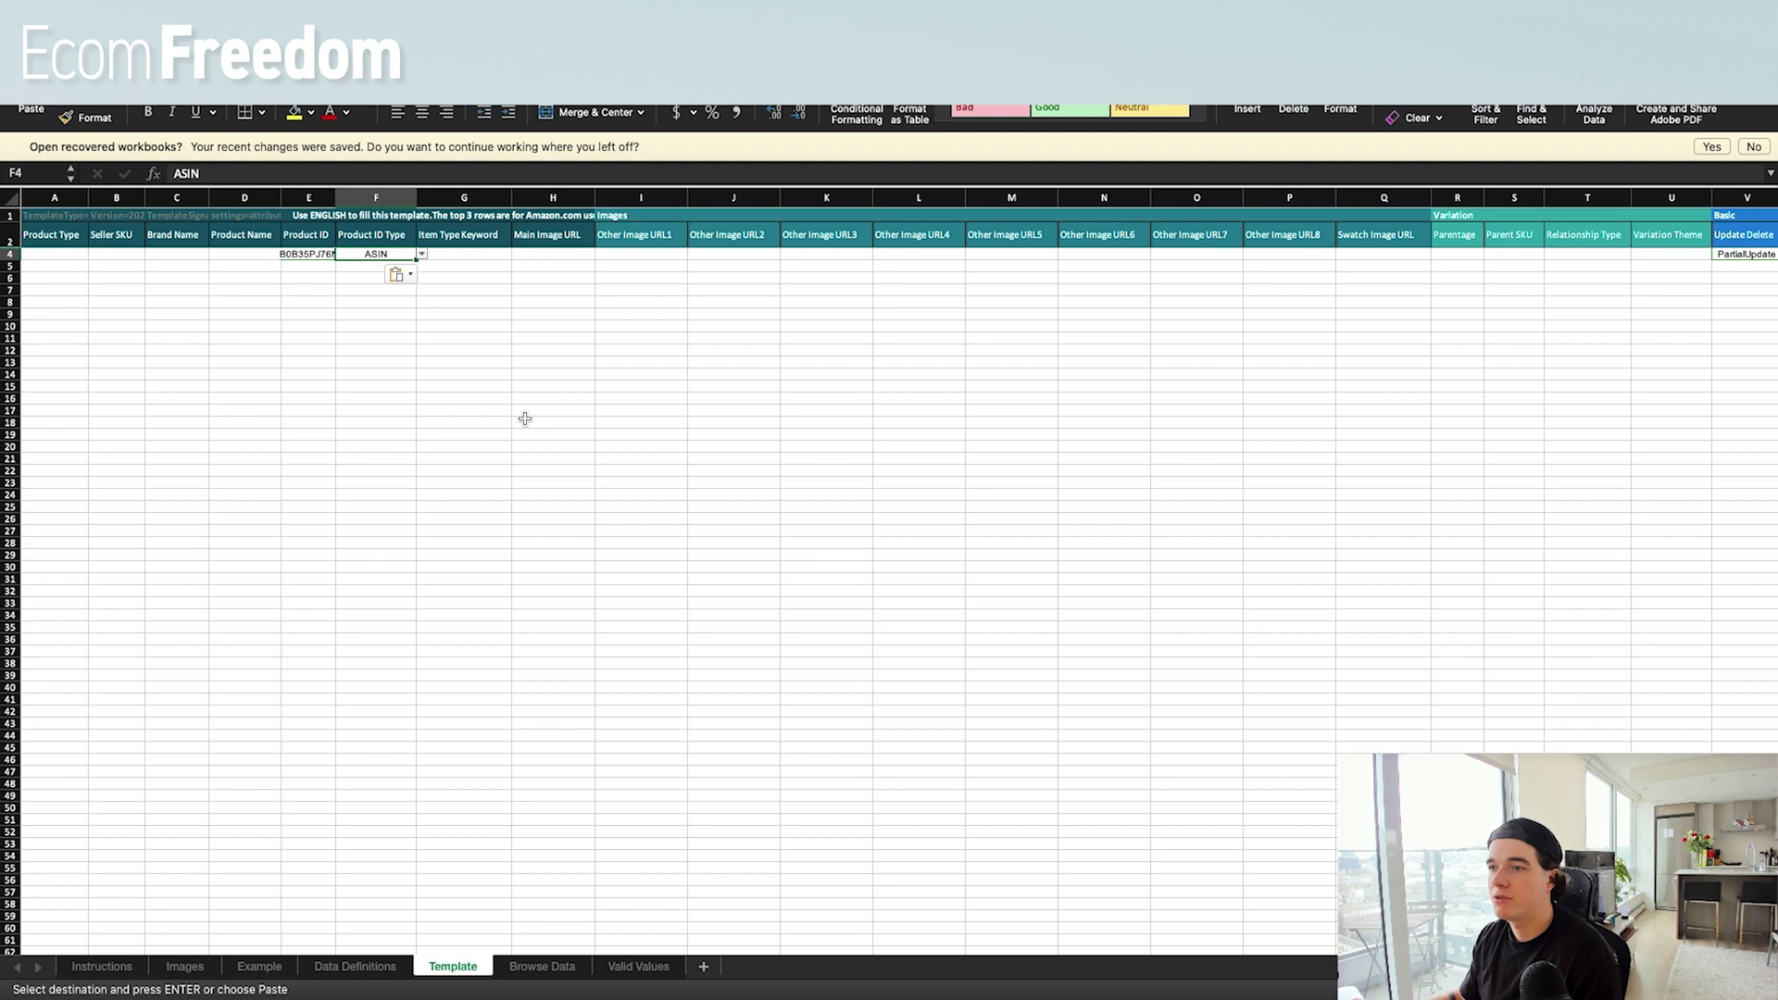
# Copy PartialUpdate from Valid Values D11 into the Template's Update Delete cell V4.
pyautogui.click(668, 966)
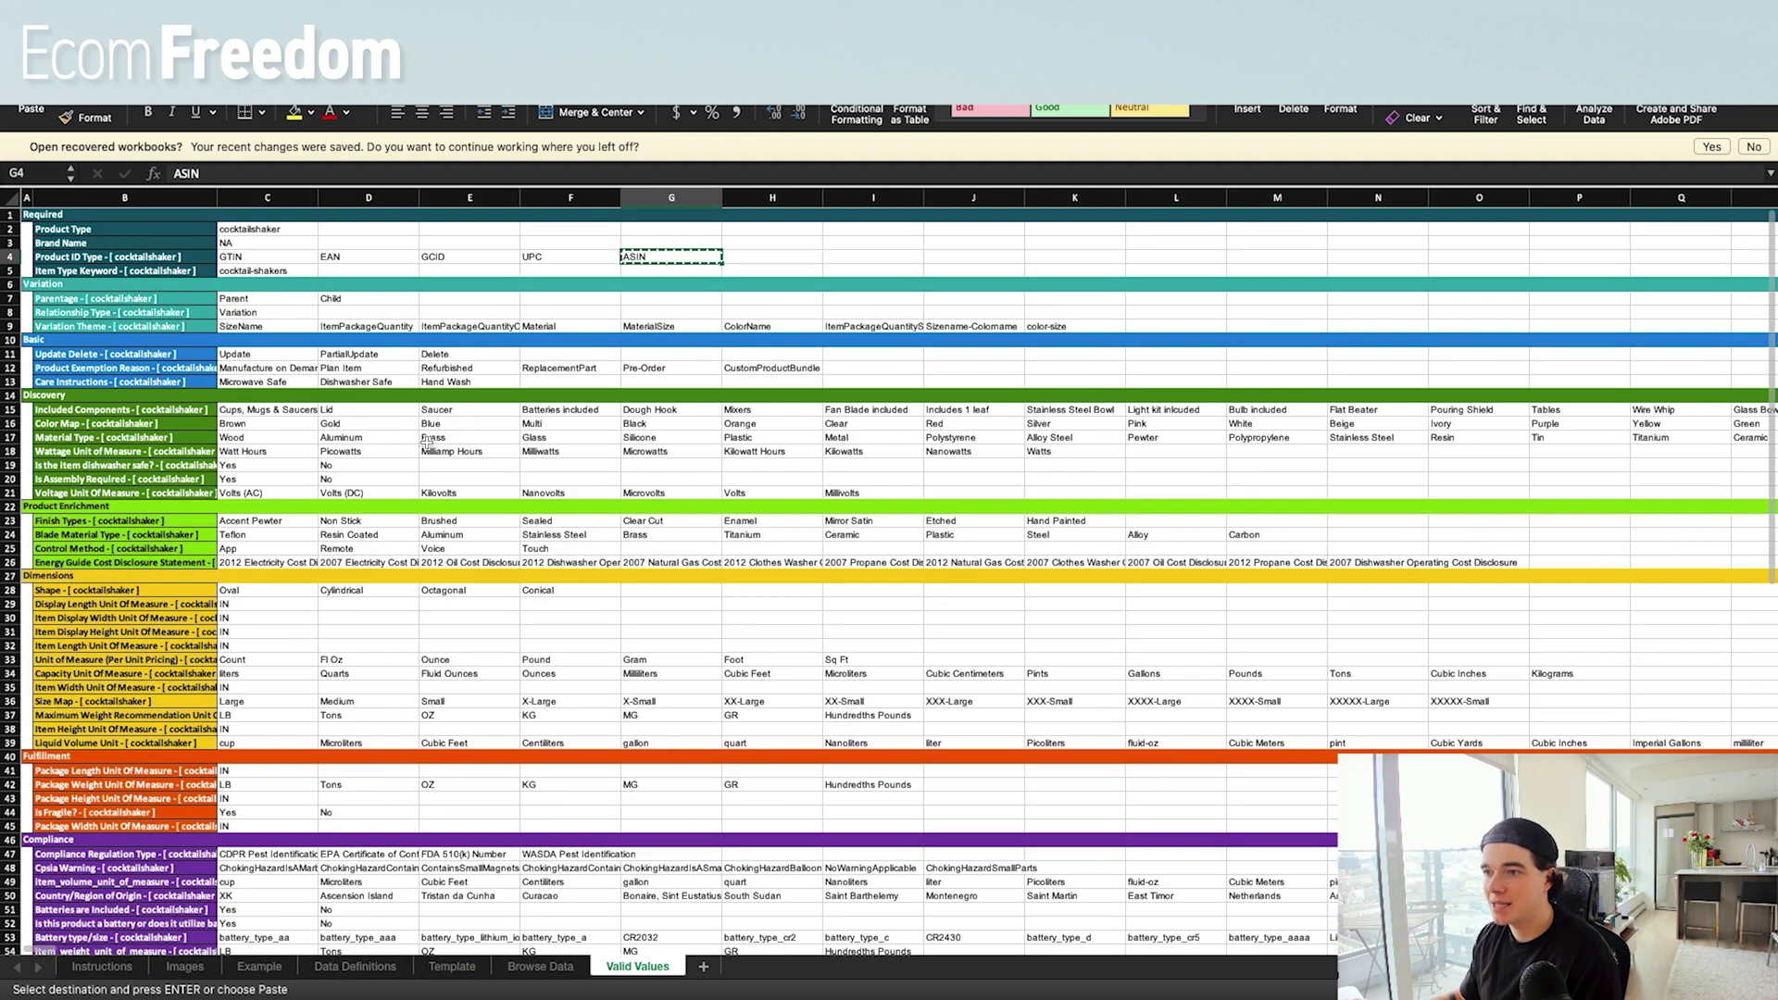
pyautogui.click(355, 354)
pyautogui.press('cmd+c')
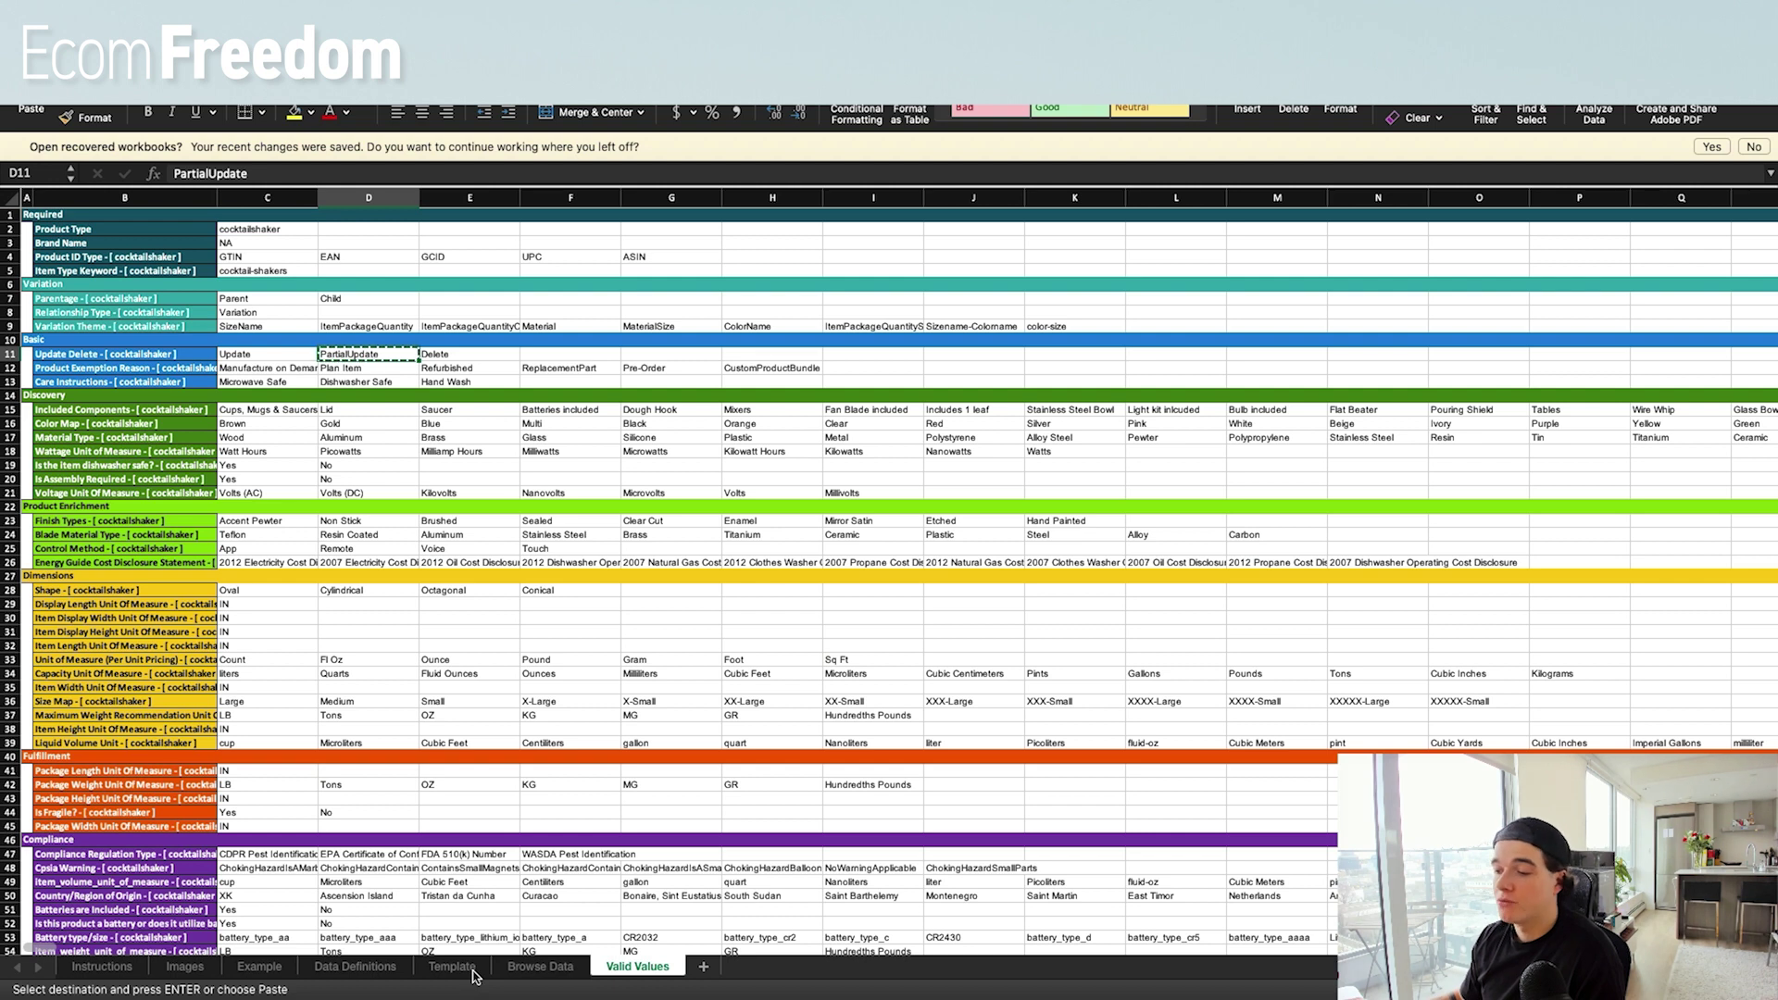
pyautogui.click(471, 967)
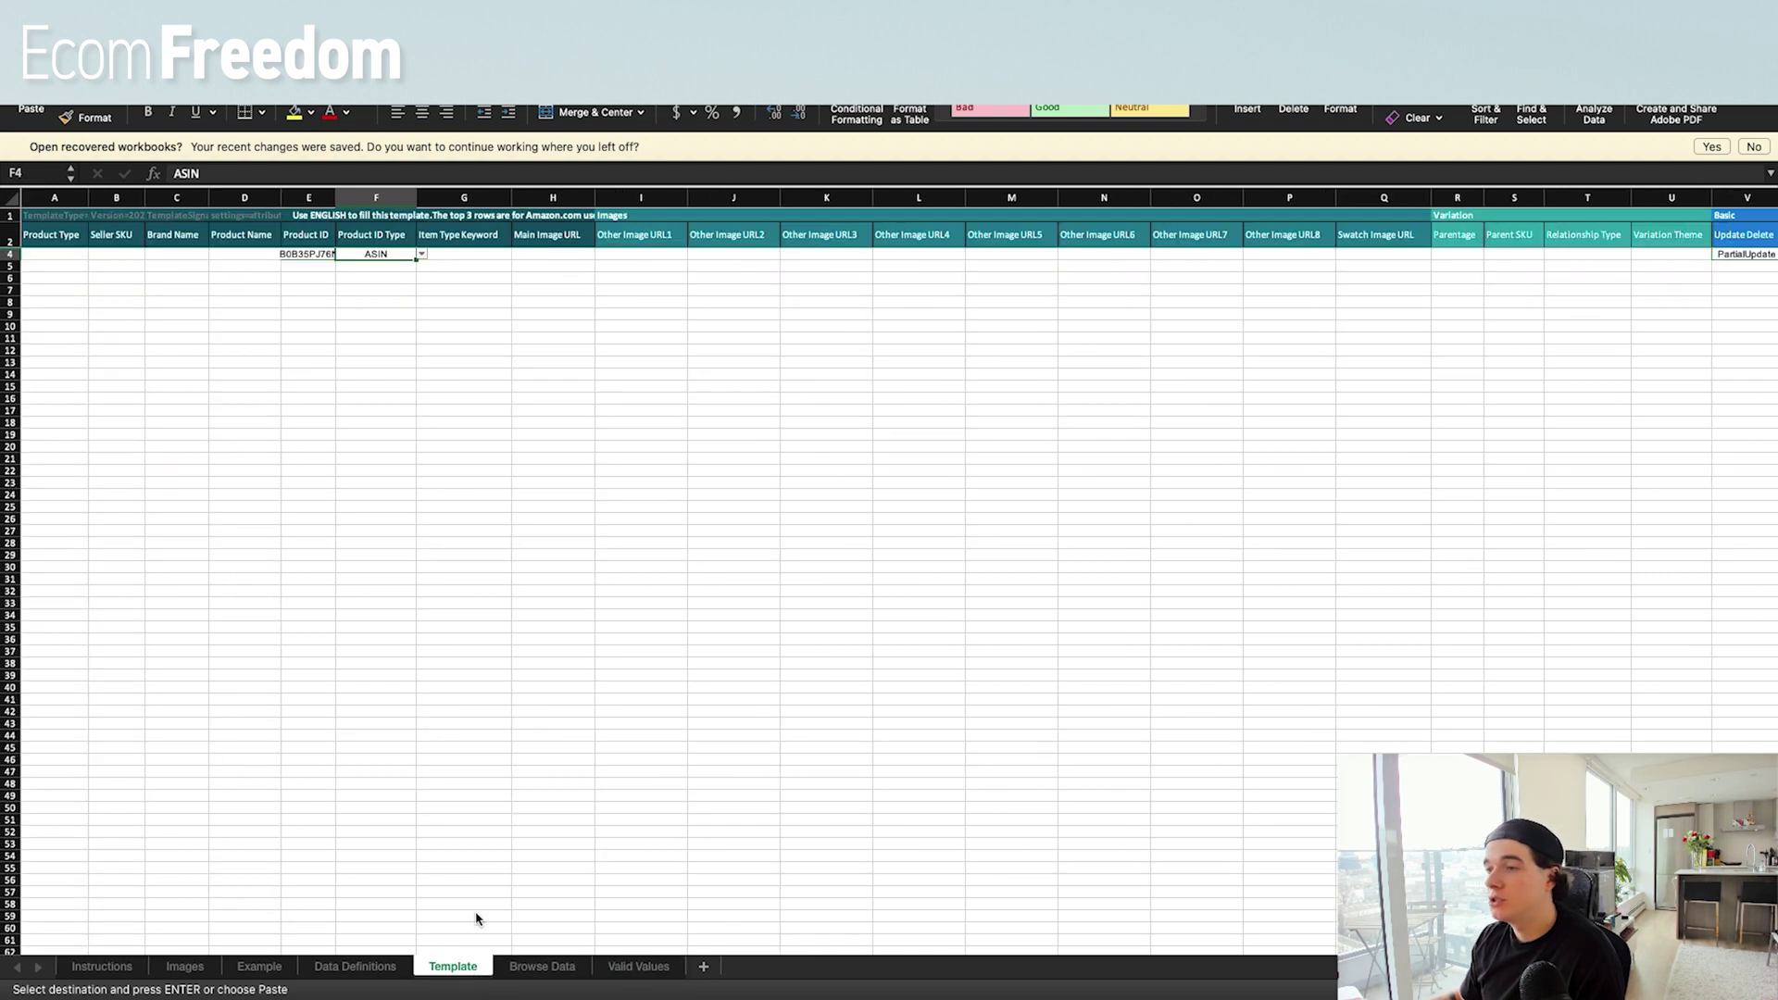
pyautogui.click(1728, 252)
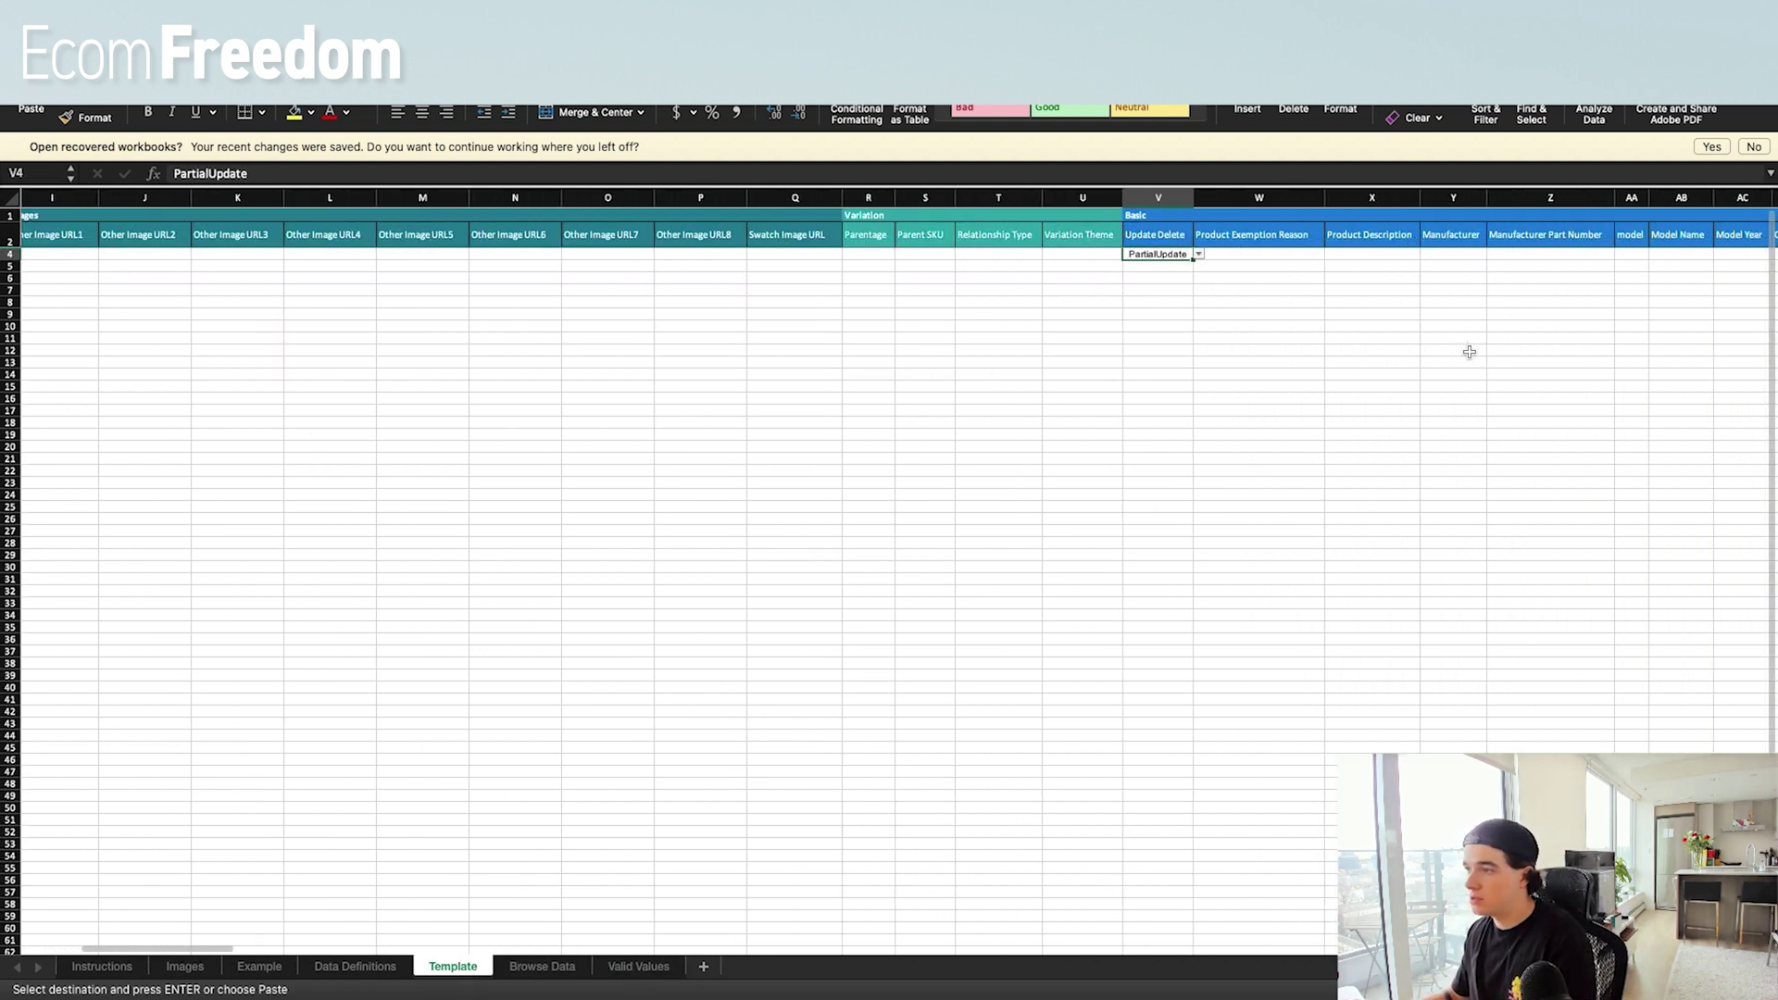
pyautogui.press('super+v')
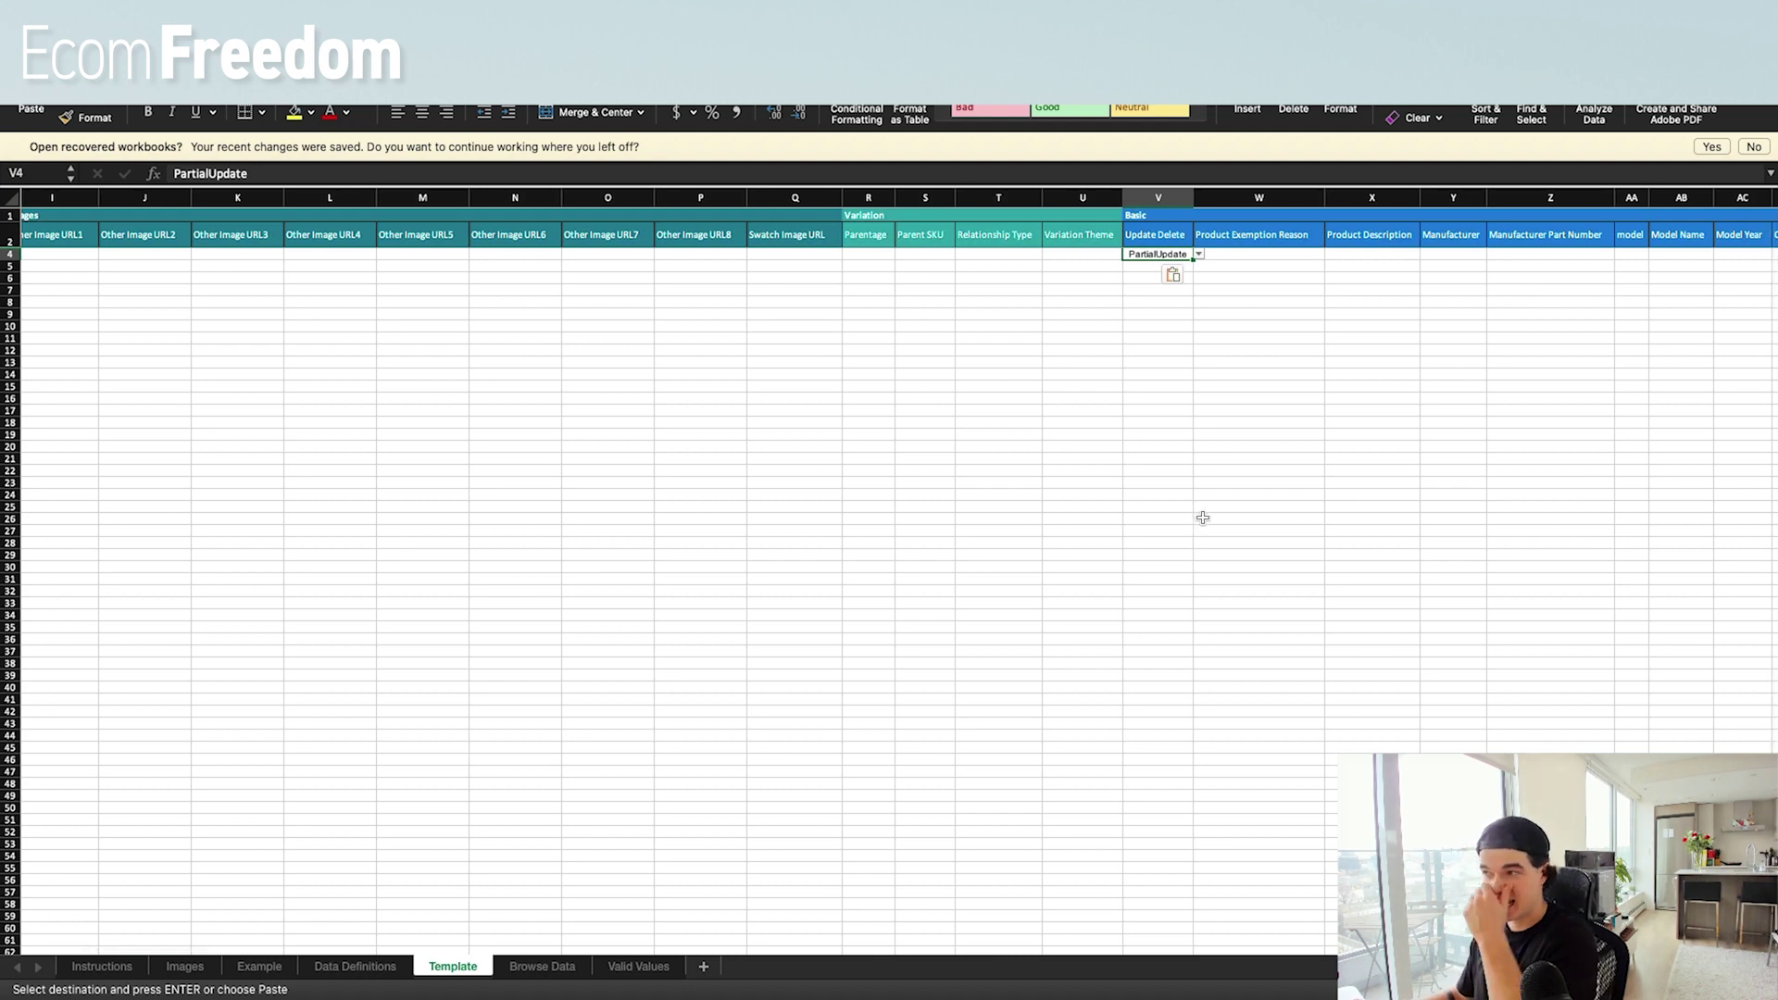
pyautogui.click(861, 530)
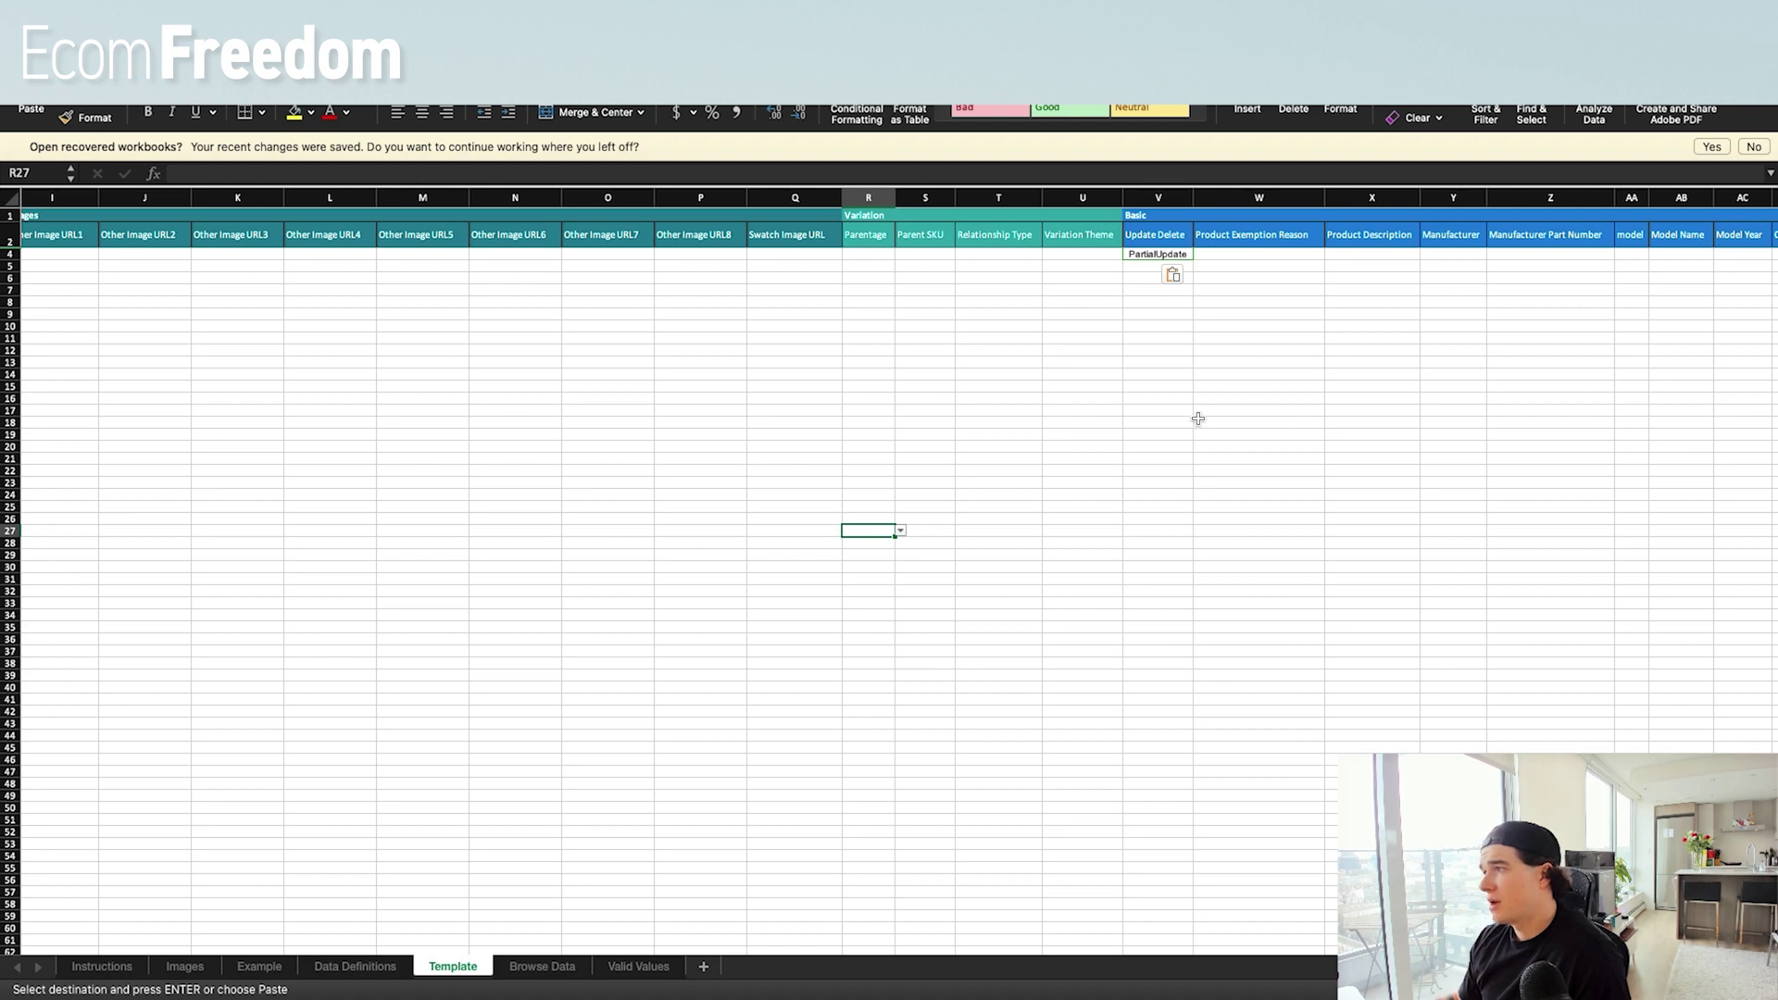
pyautogui.hscroll(-5, 517, 585)
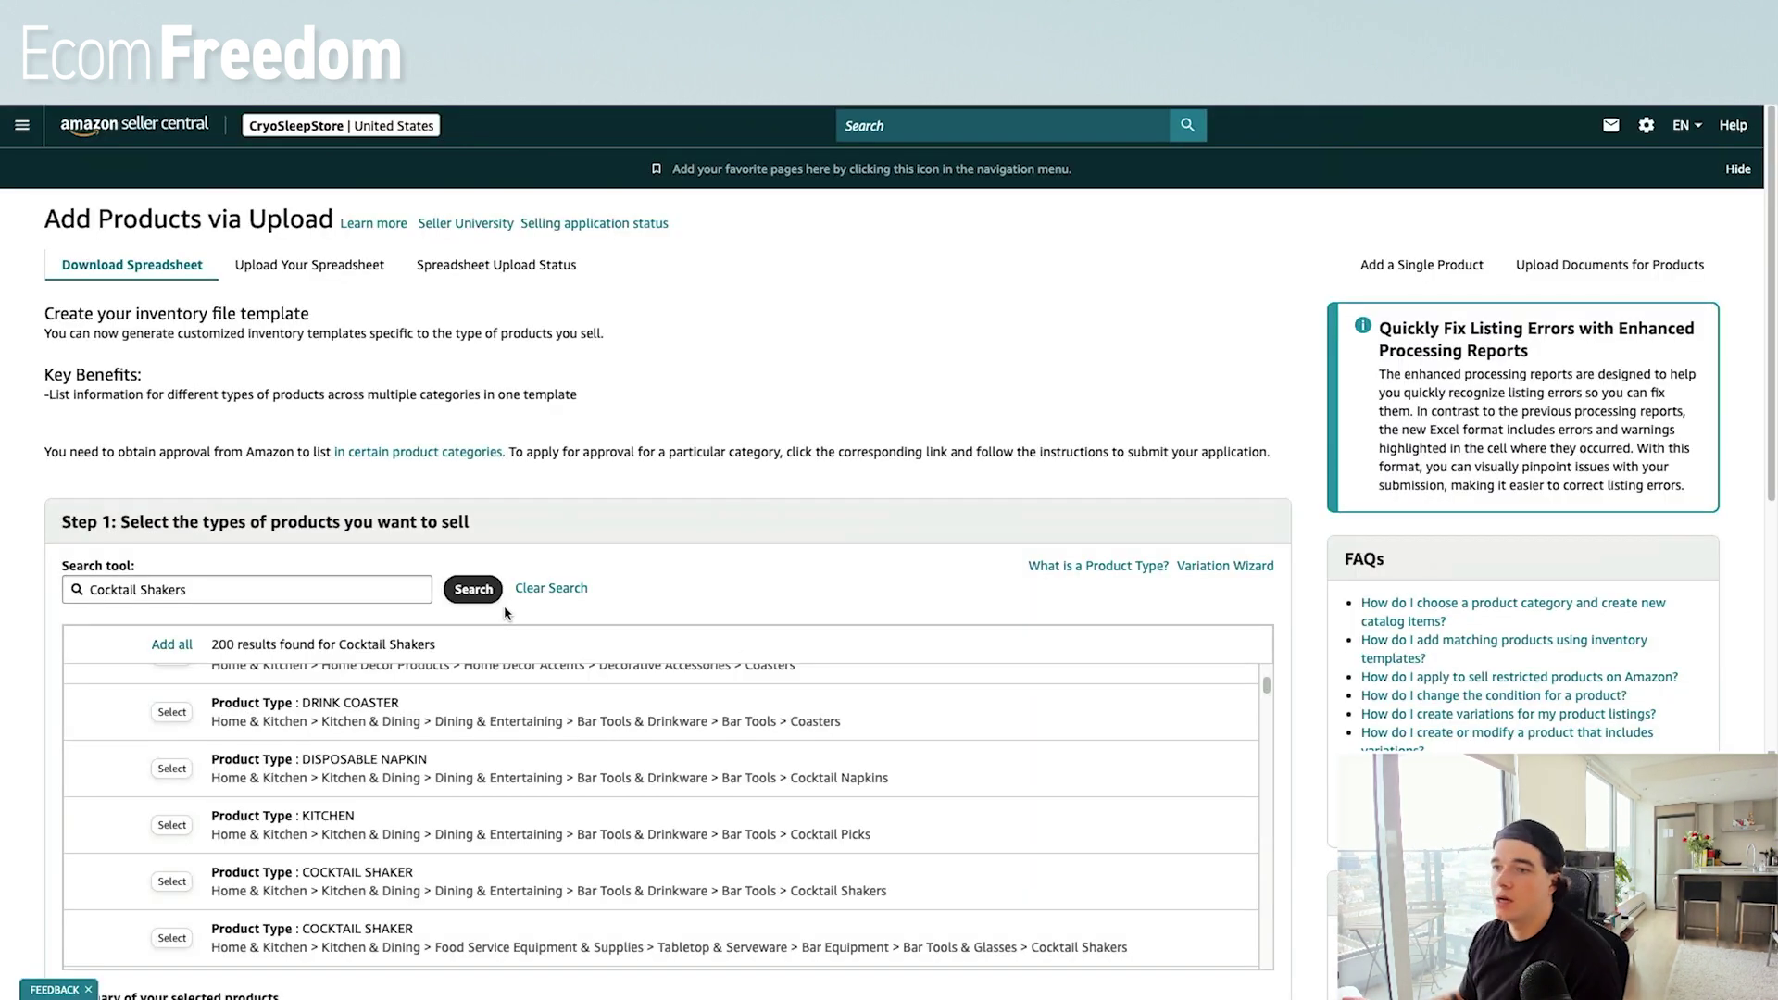
# Attach CocktailShakers.xlsm on the Add Products via Upload spreadsheet form.
pyautogui.click(22, 126)
pyautogui.moveTo(87, 172)
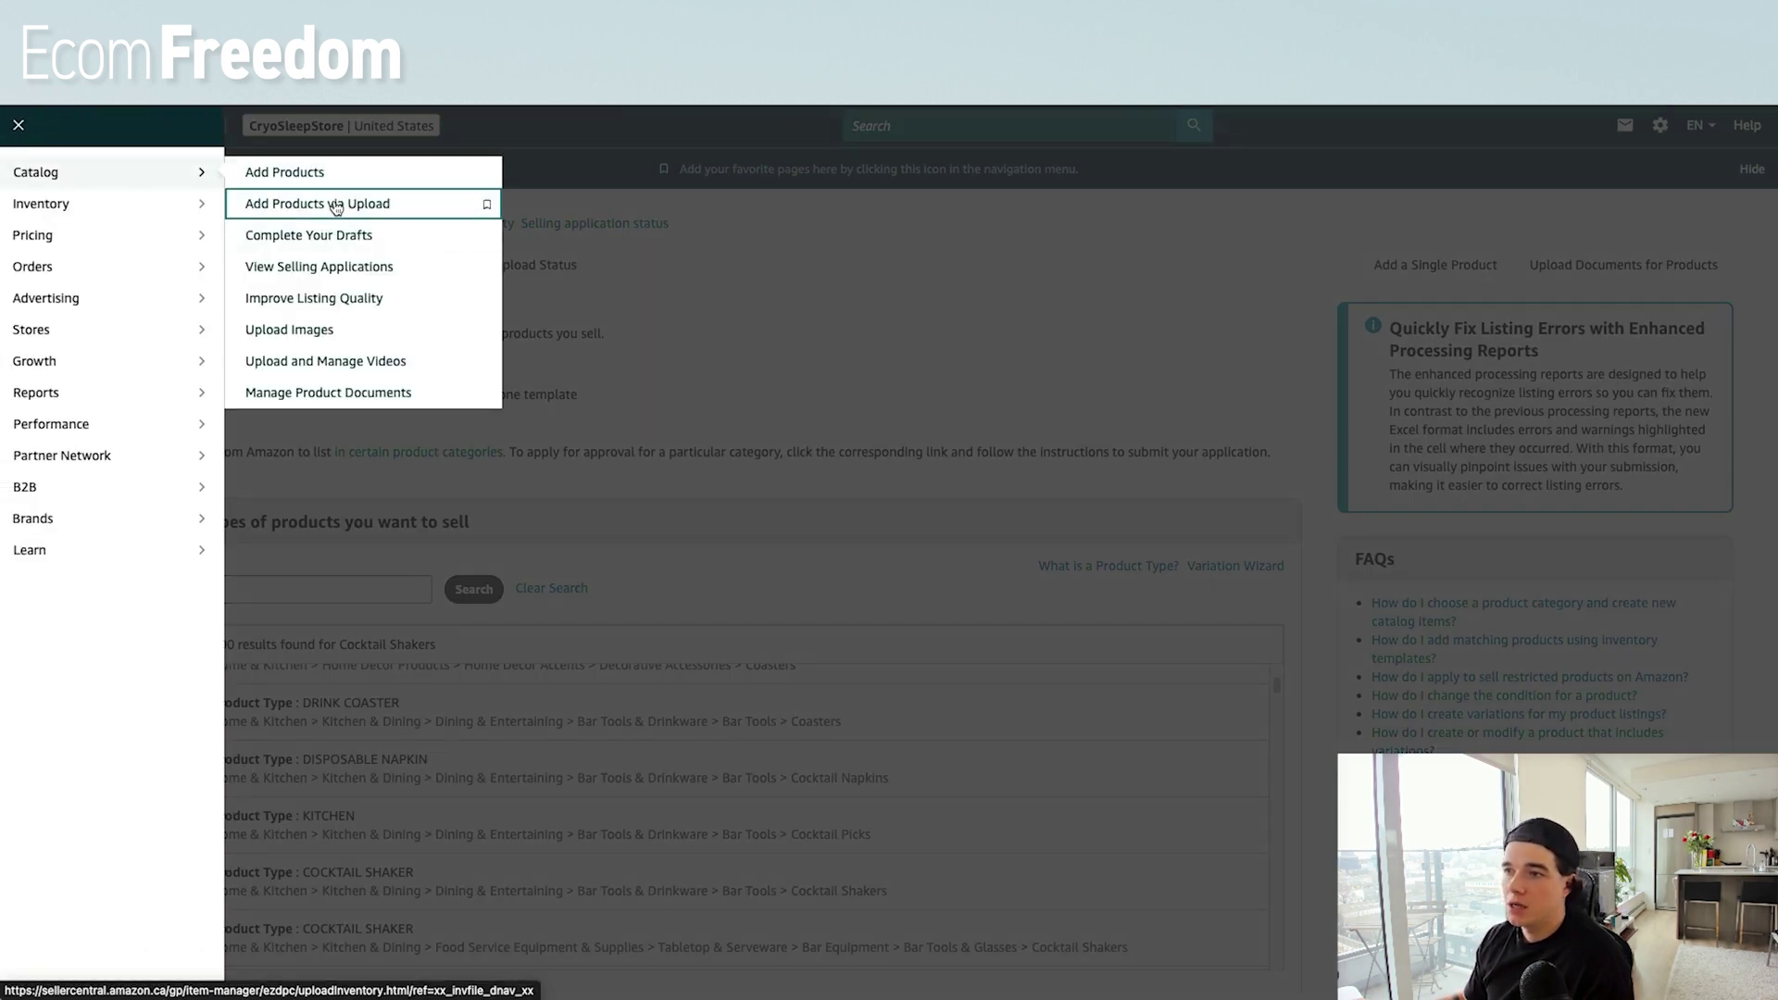
pyautogui.click(335, 206)
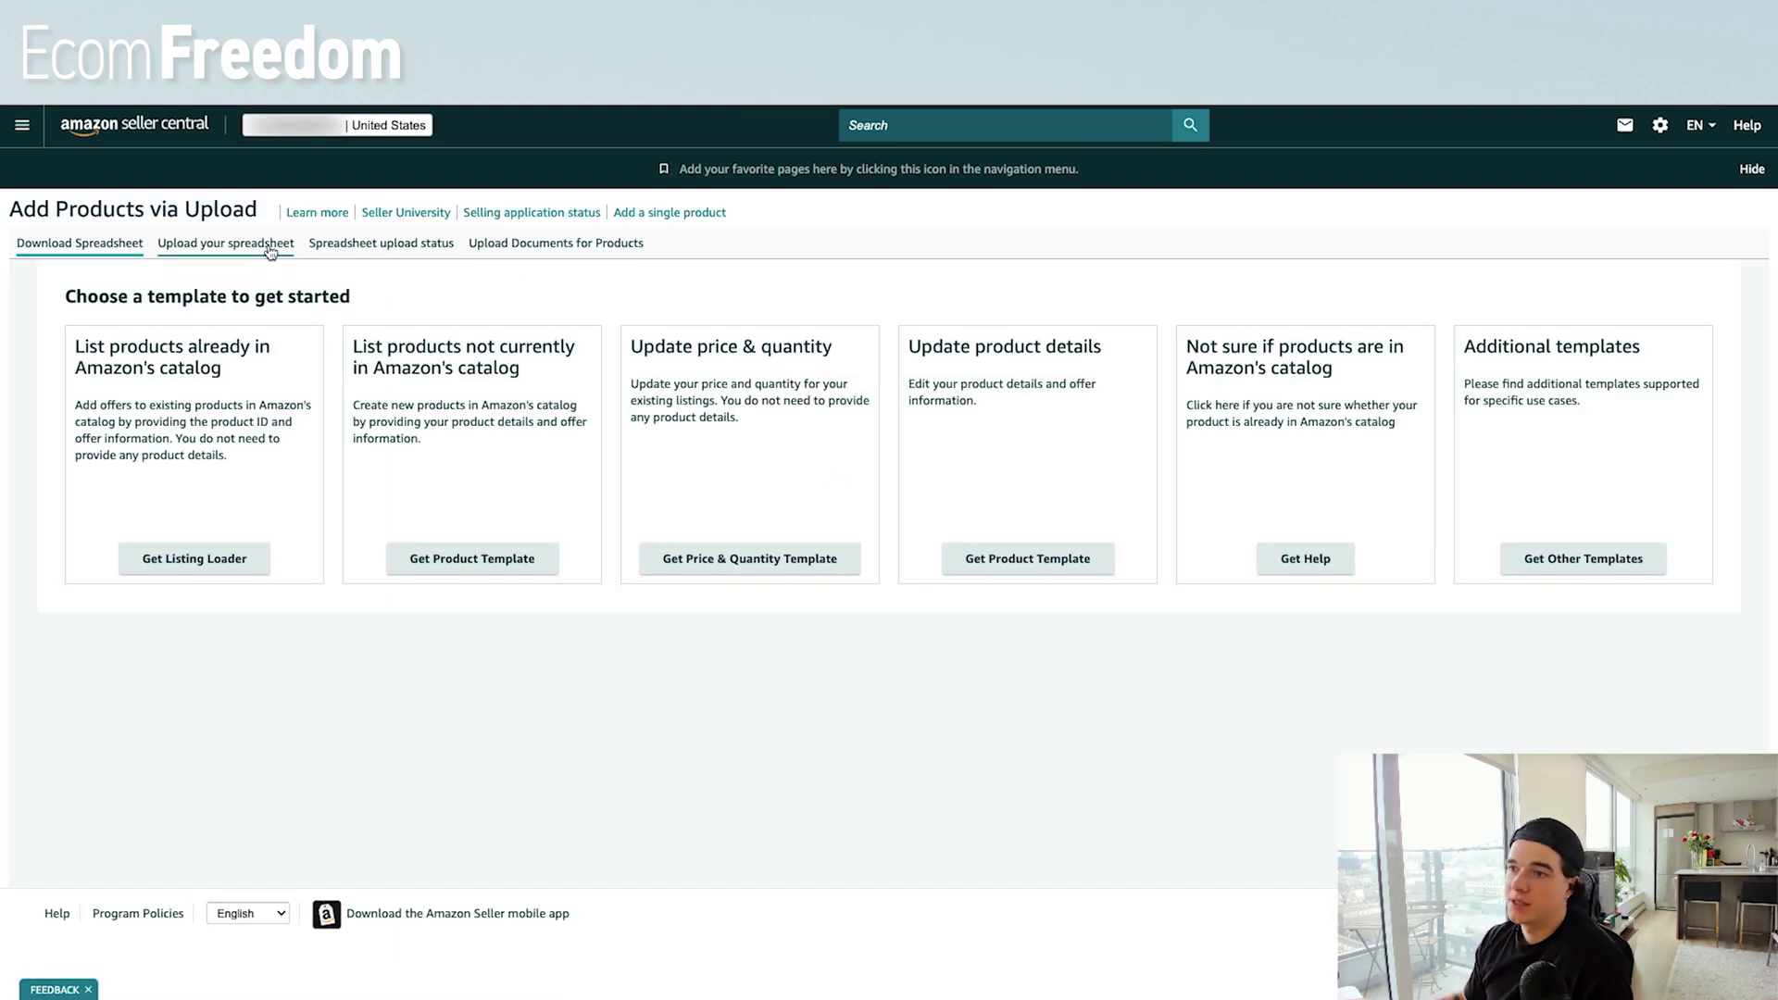
pyautogui.click(226, 245)
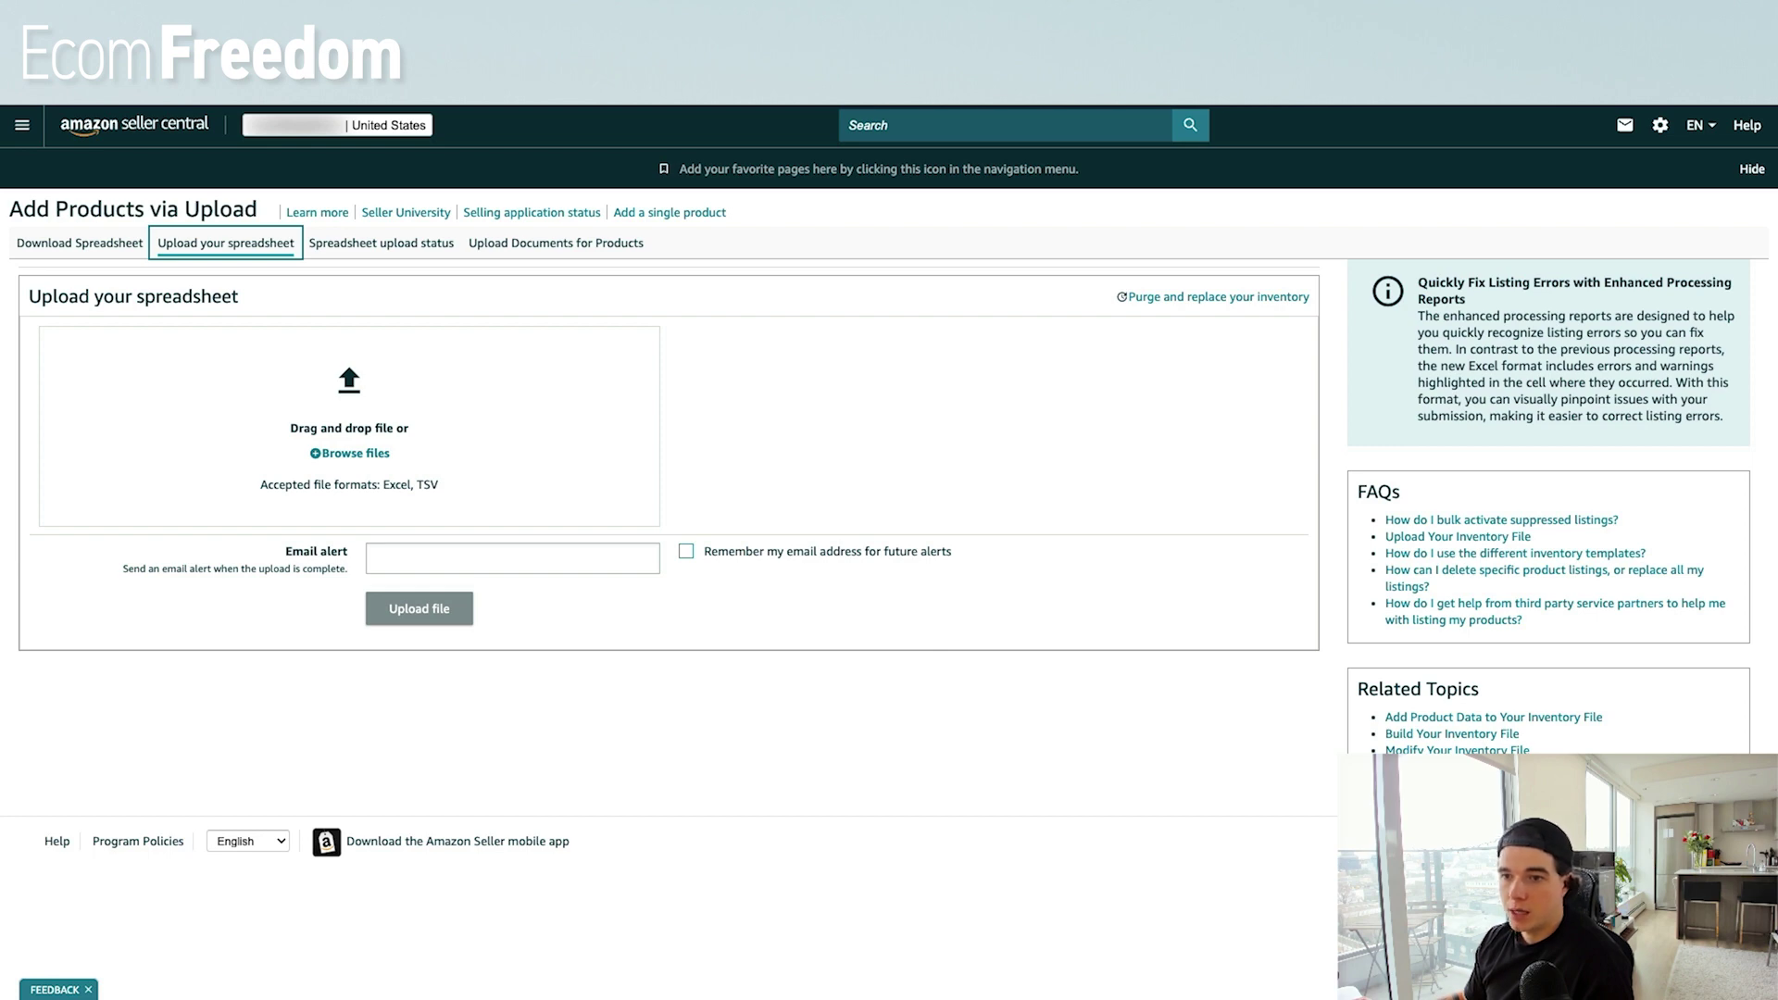
pyautogui.moveTo(352, 453); pyautogui.dragTo(405, 428)
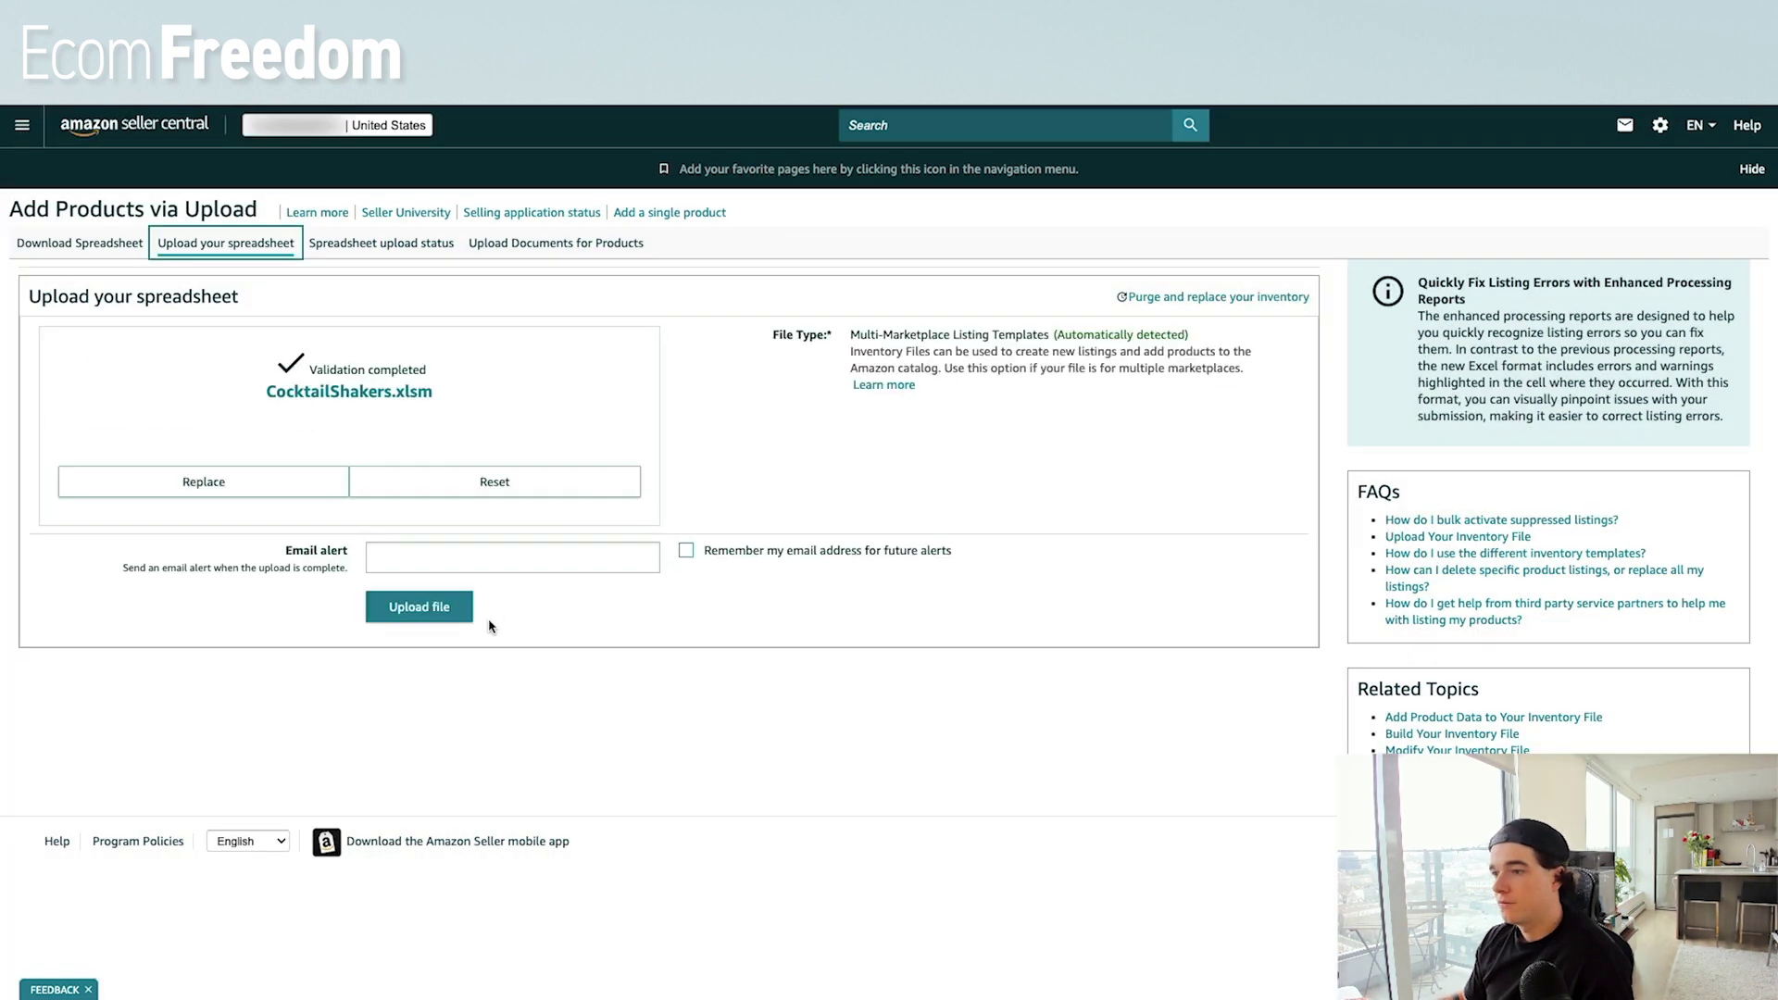
# Enter the alert e-mail address and upload the inventory file.
pyautogui.click(493, 559)
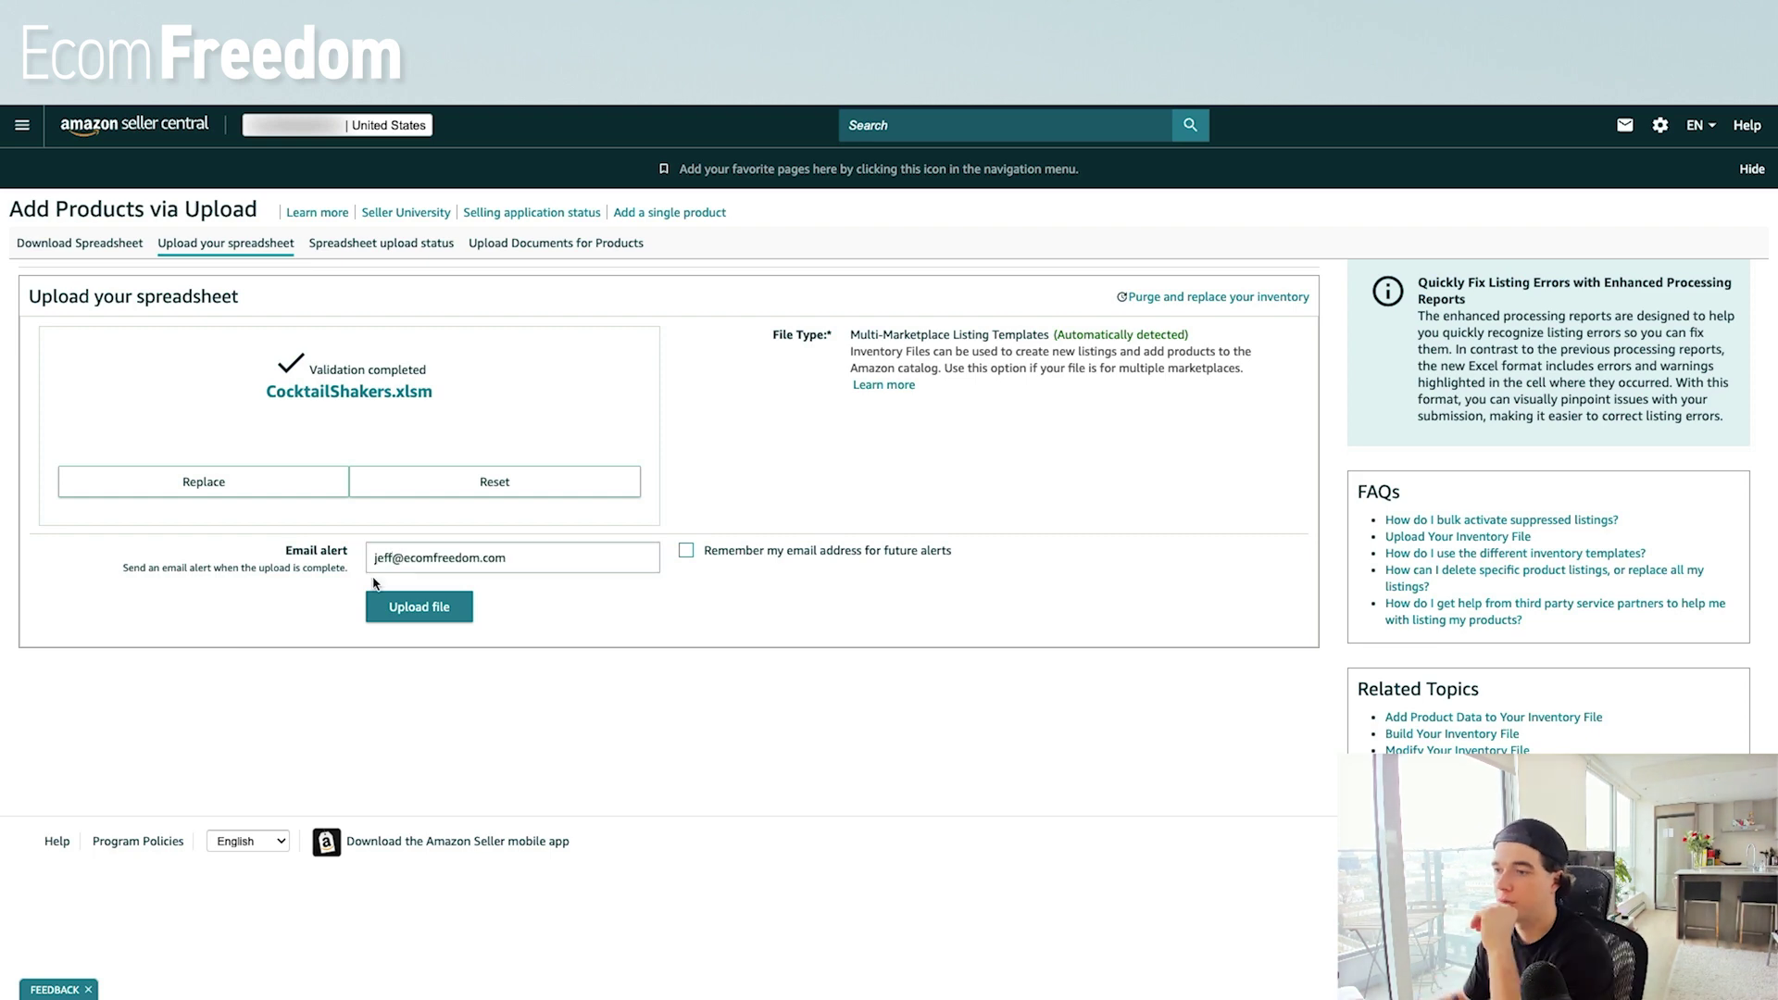
pyautogui.click(407, 609)
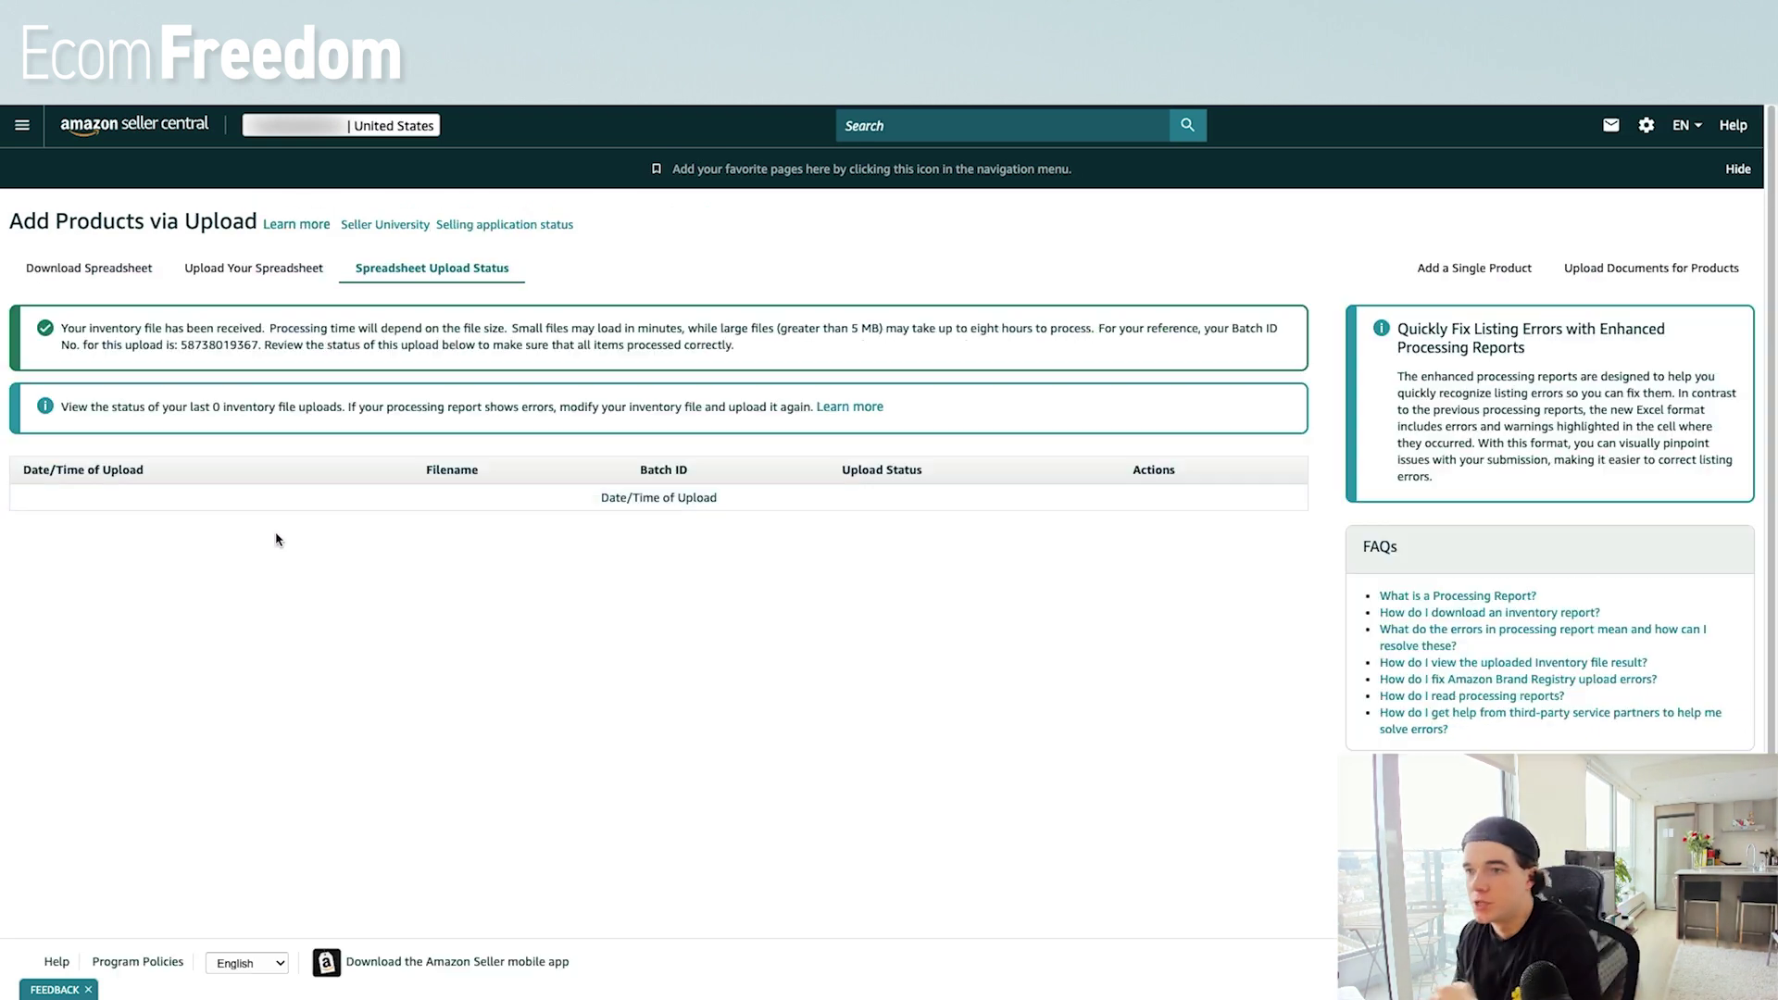